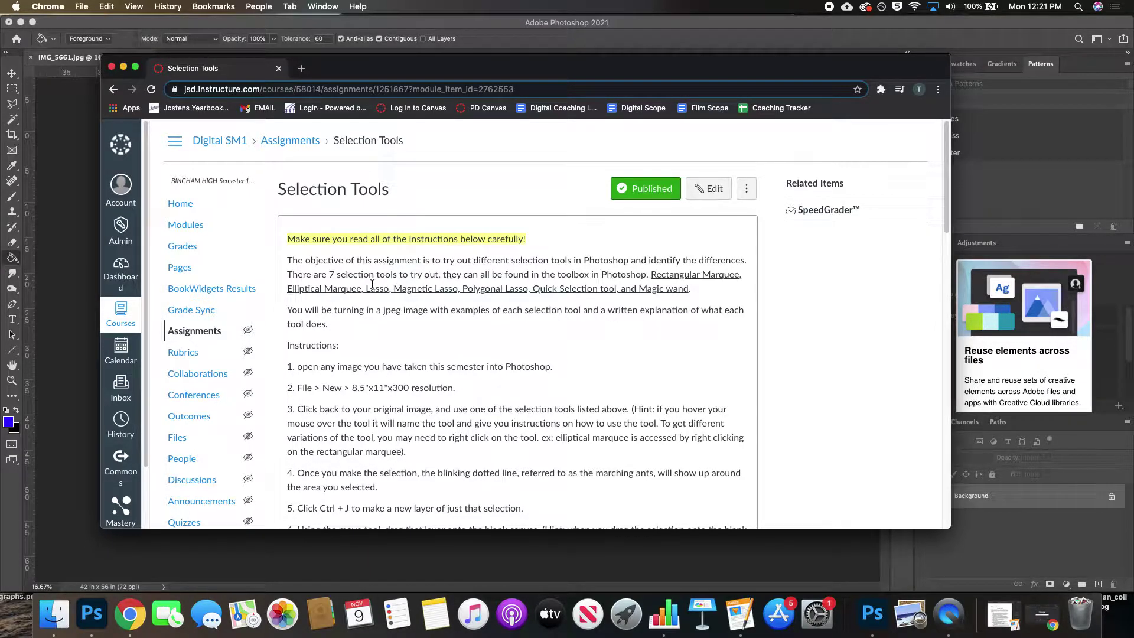
# Step: Read through the Selection Tools assignment, covering the list of seven selection tools and the numbered instructions
pyautogui.moveTo(329, 273); pyautogui.dragTo(340, 273)
pyautogui.moveTo(650, 275)
pyautogui.mouseDown()
pyautogui.moveTo(745, 278)
pyautogui.moveTo(293, 292)
pyautogui.moveTo(693, 288)
pyautogui.mouseUp()
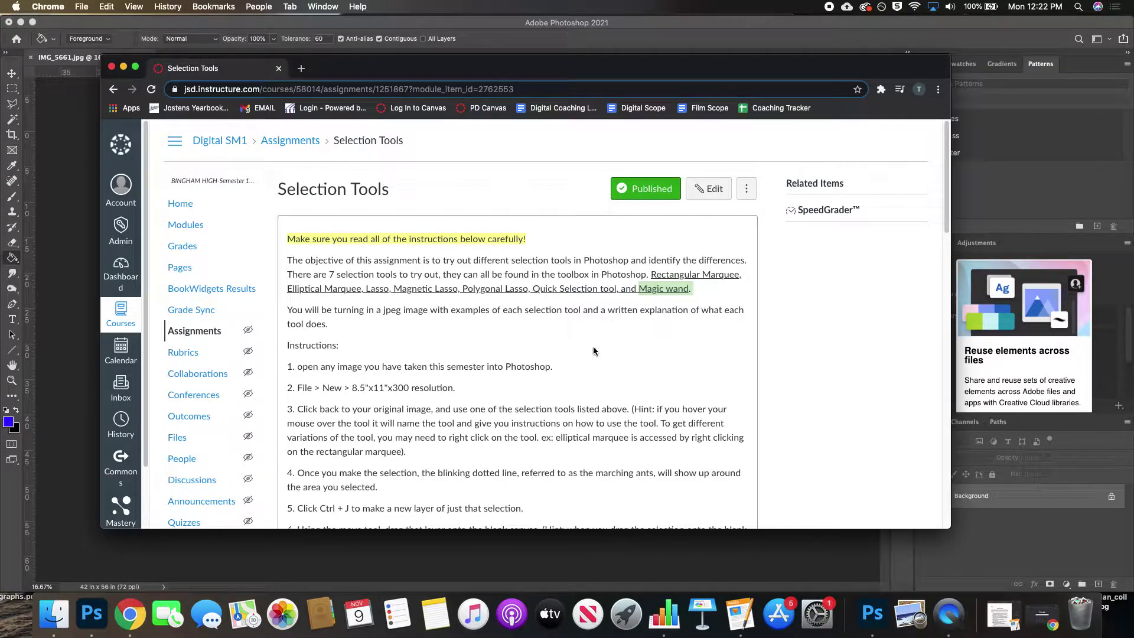
pyautogui.scroll(-3, 603, 342)
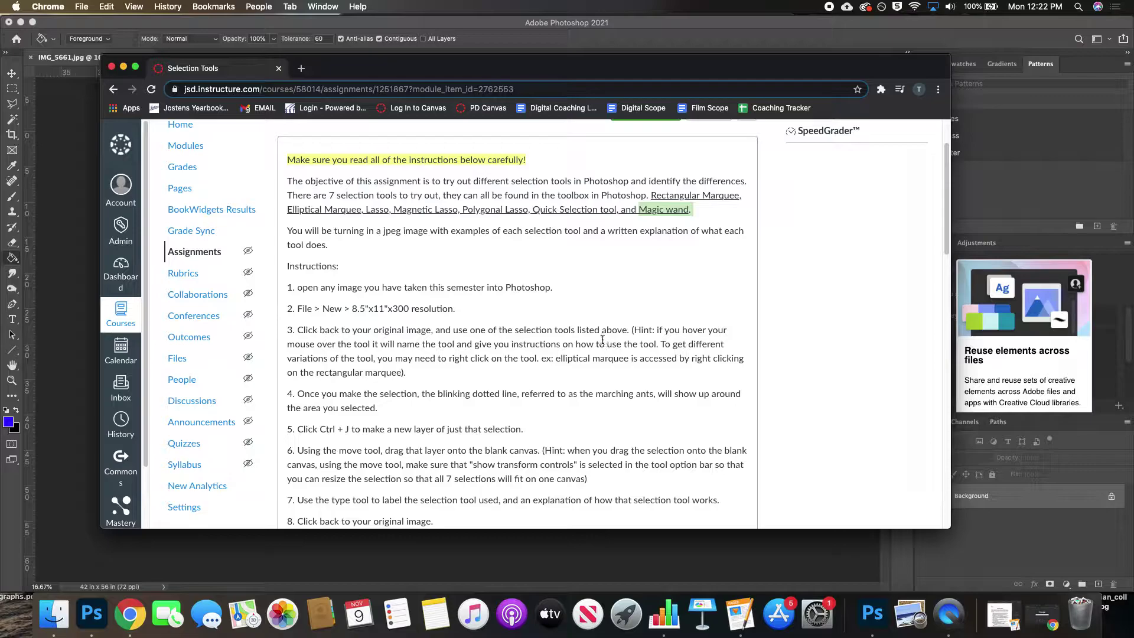
pyautogui.scroll(-1, 313, 280)
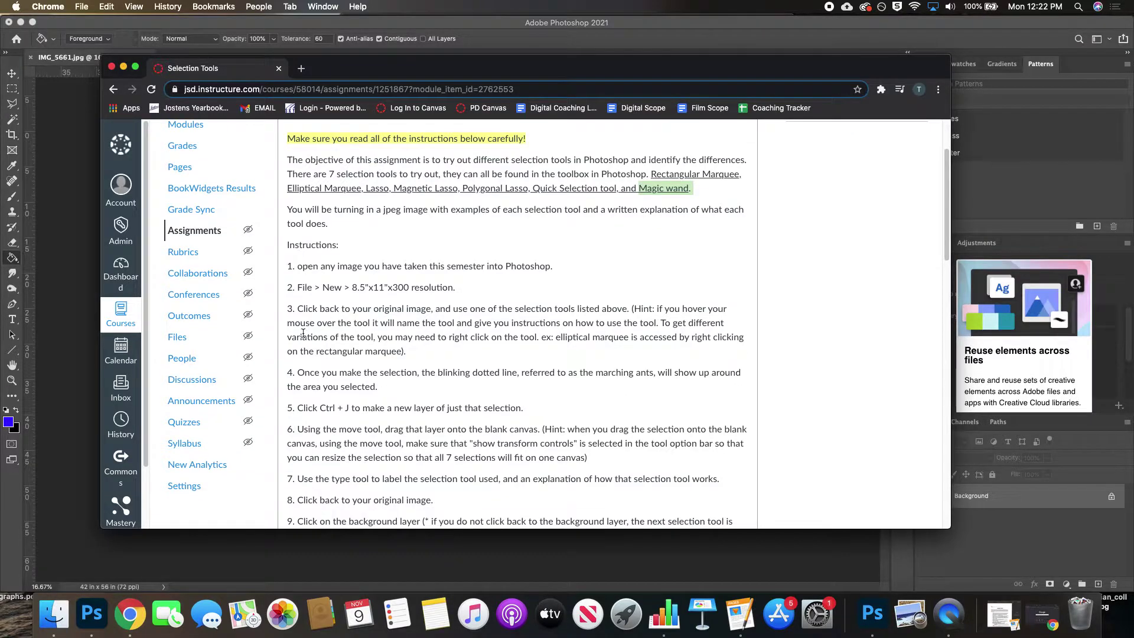
pyautogui.scroll(-1, 325, 482)
pyautogui.scroll(-3, 327, 291)
pyautogui.scroll(1, 319, 295)
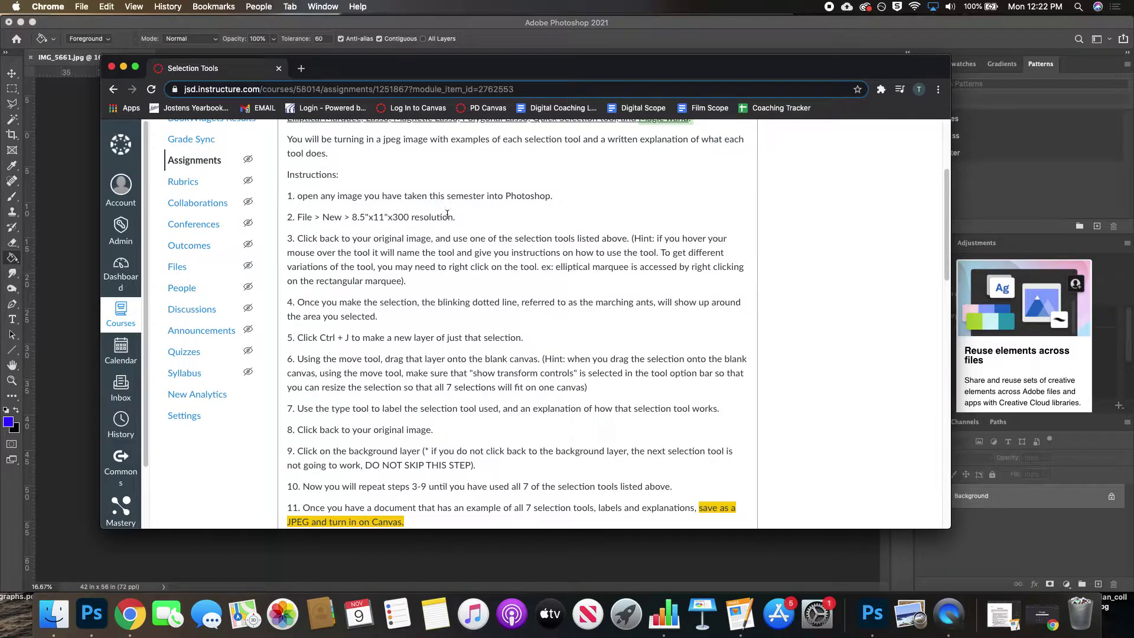
pyautogui.scroll(1, 459, 238)
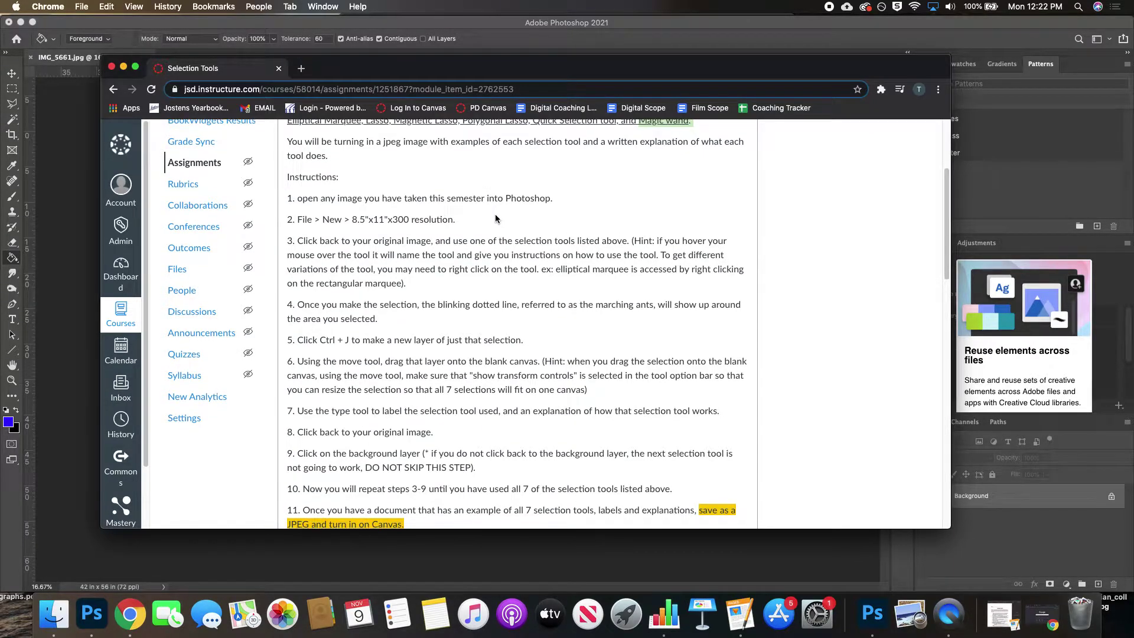
pyautogui.scroll(-1, 475, 221)
# Step: Highlight the 8.5"x11"x300 resolution requirement in the Selection Tools assignment and switch back to Photoshop
pyautogui.click(71, 209)
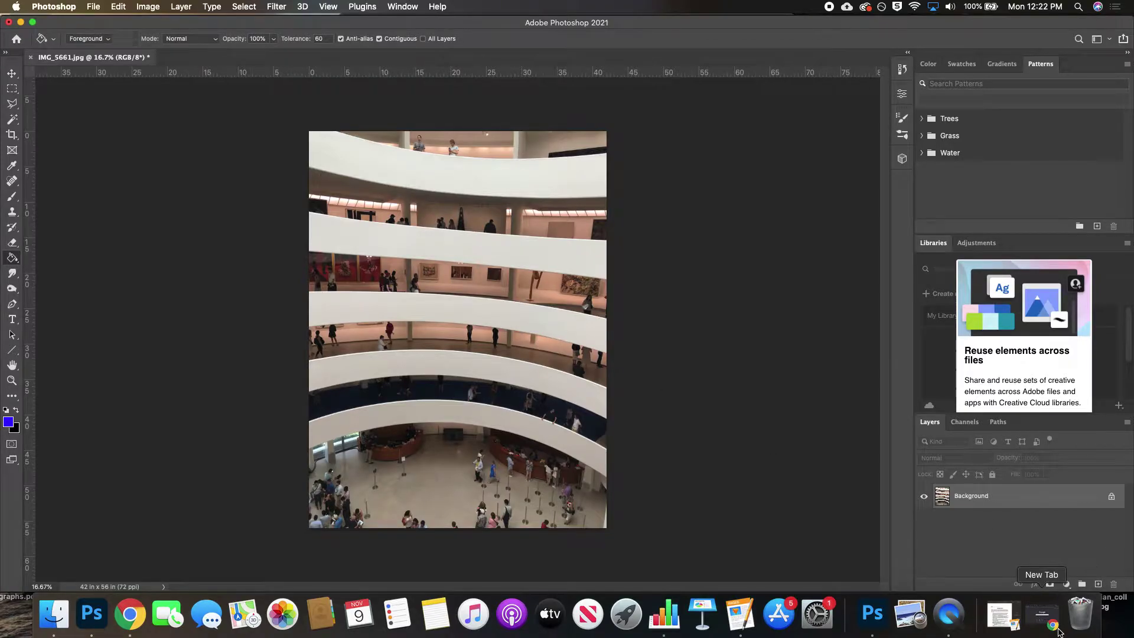
pyautogui.moveTo(955, 24); pyautogui.dragTo(952, 142)
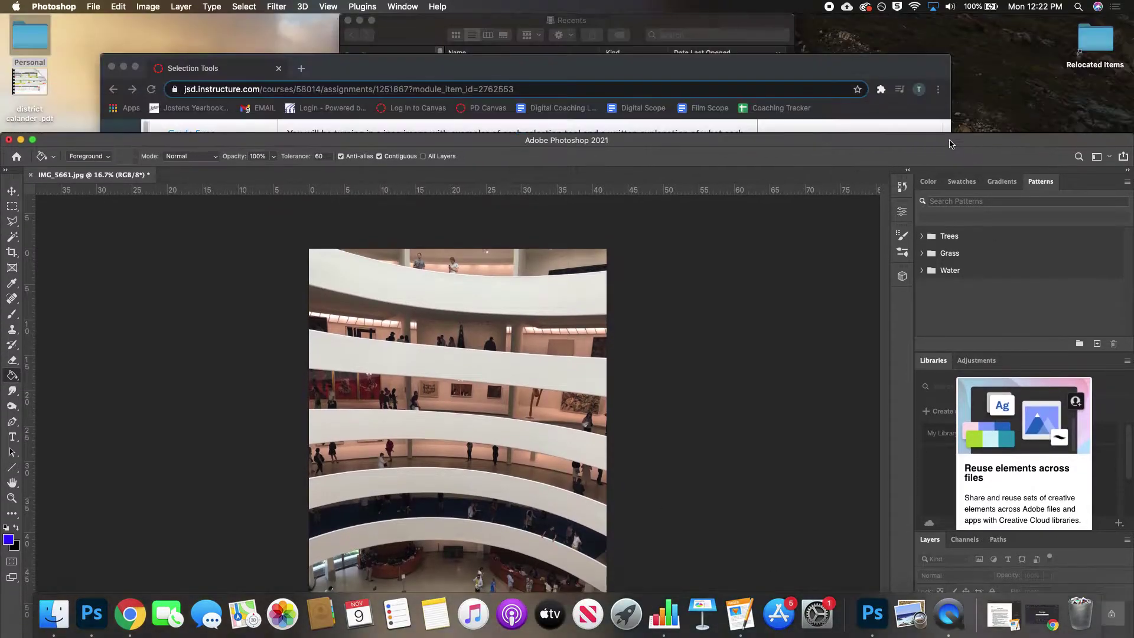
pyautogui.click(851, 66)
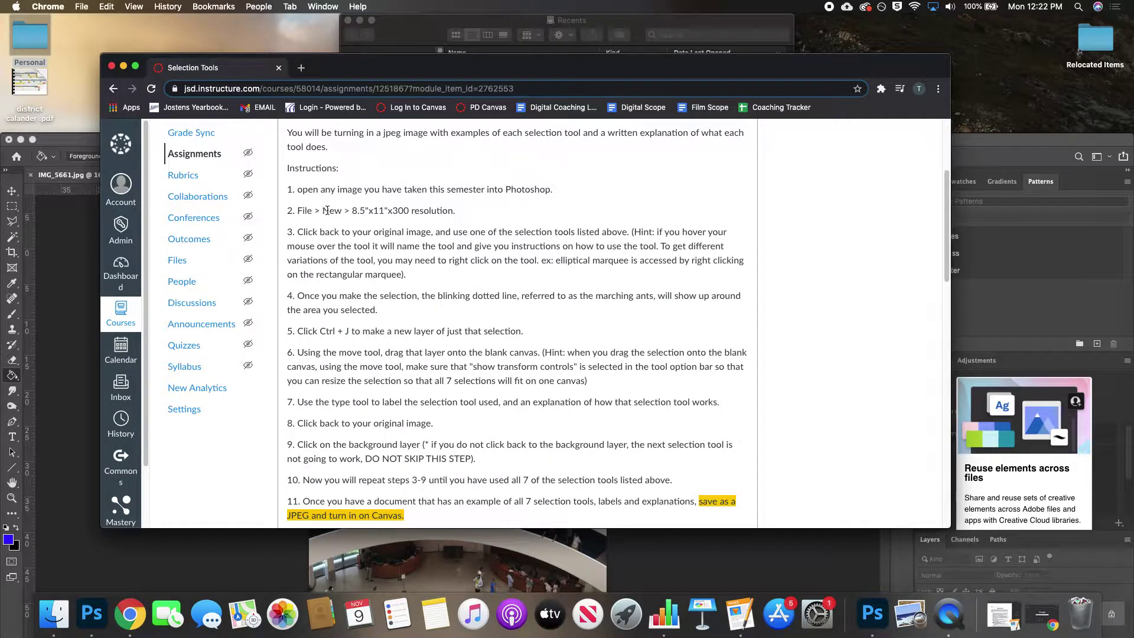
pyautogui.moveTo(349, 210); pyautogui.dragTo(459, 212)
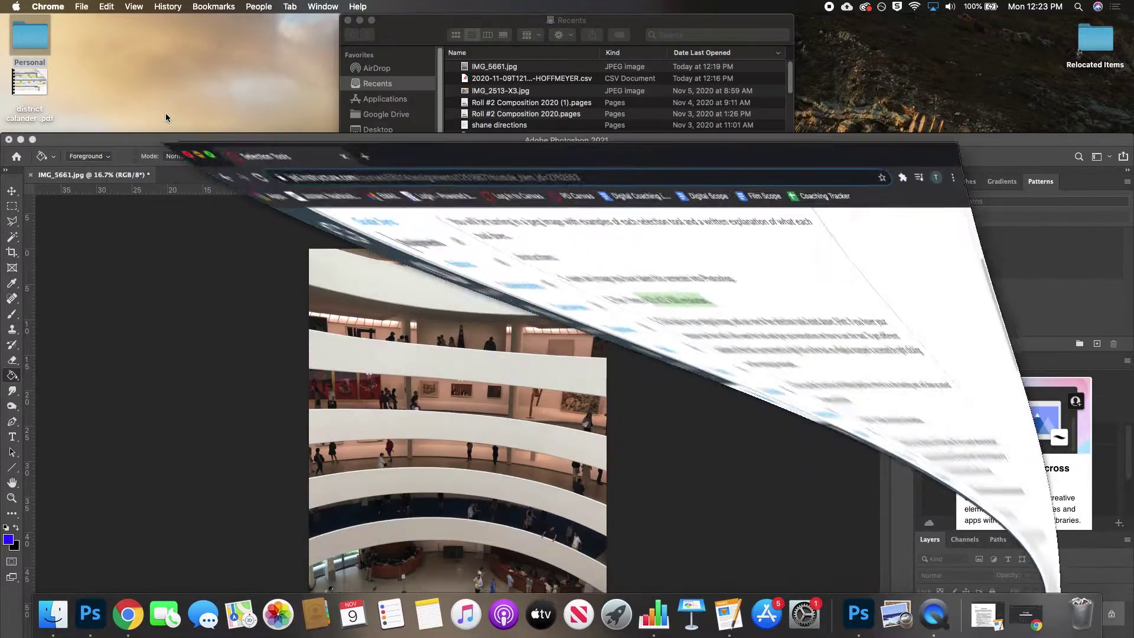
pyautogui.click(123, 66)
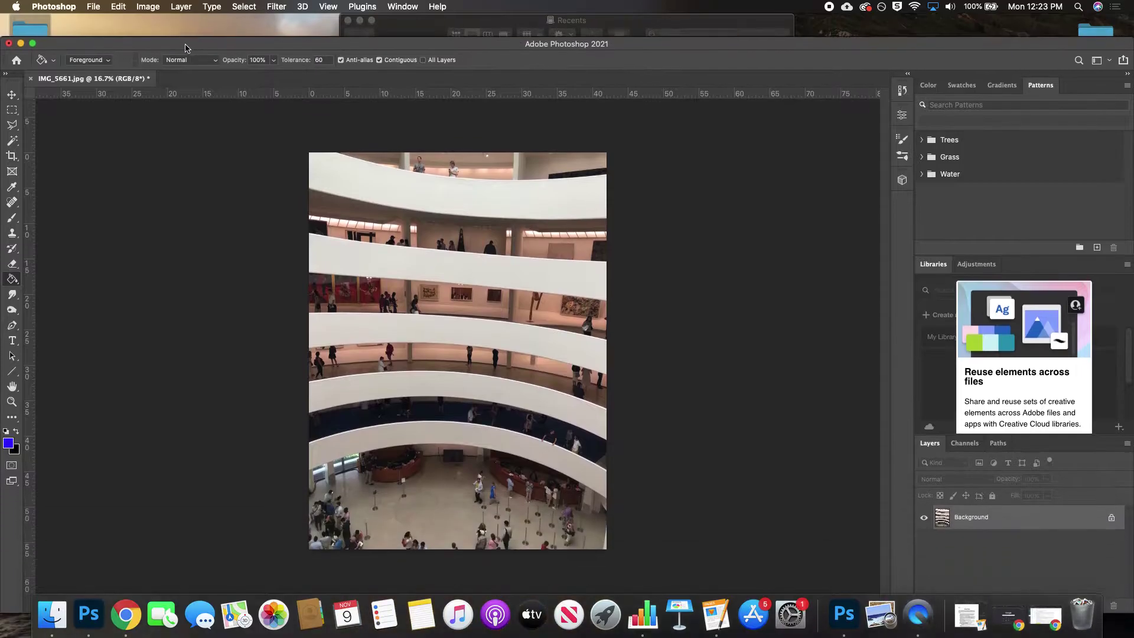
pyautogui.moveTo(184, 48); pyautogui.dragTo(187, 28)
pyautogui.click(95, 6)
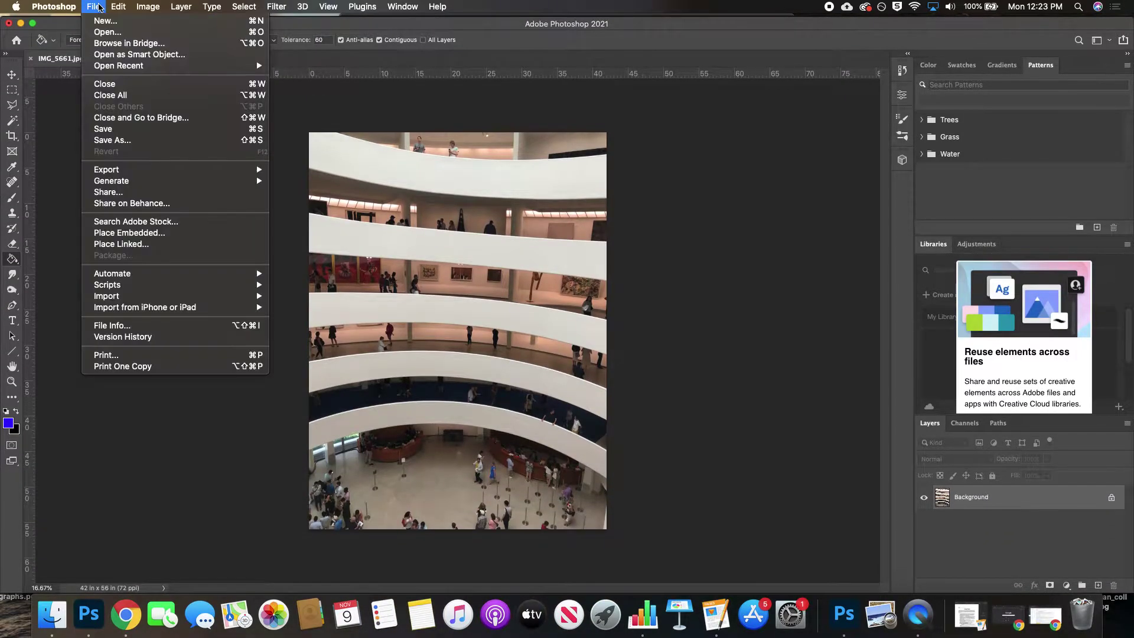
pyautogui.click(105, 21)
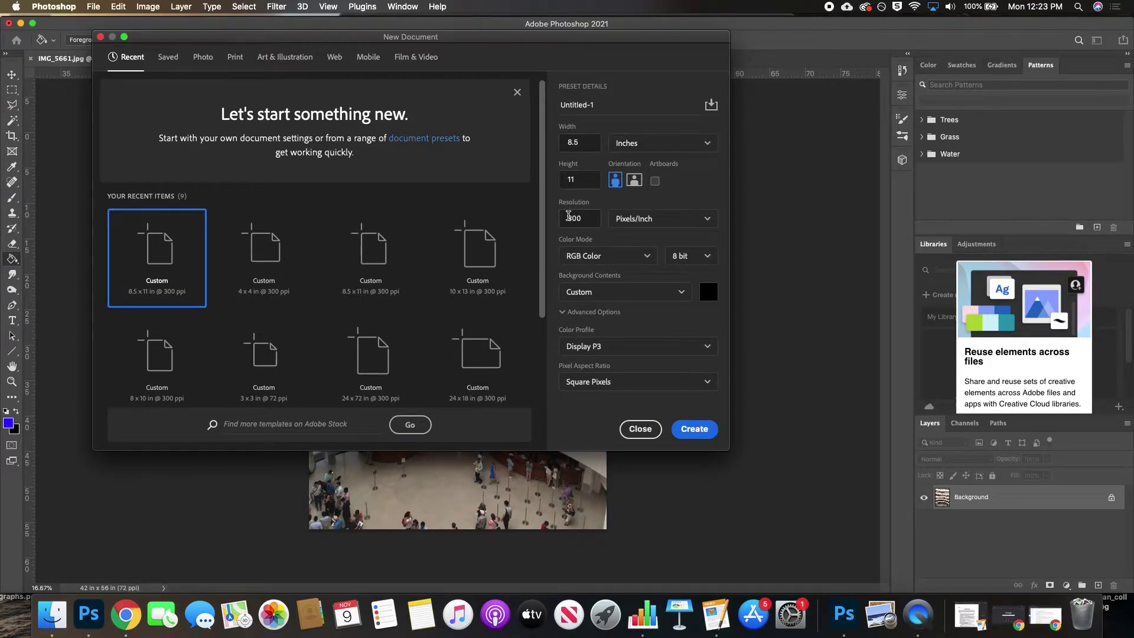
pyautogui.click(692, 429)
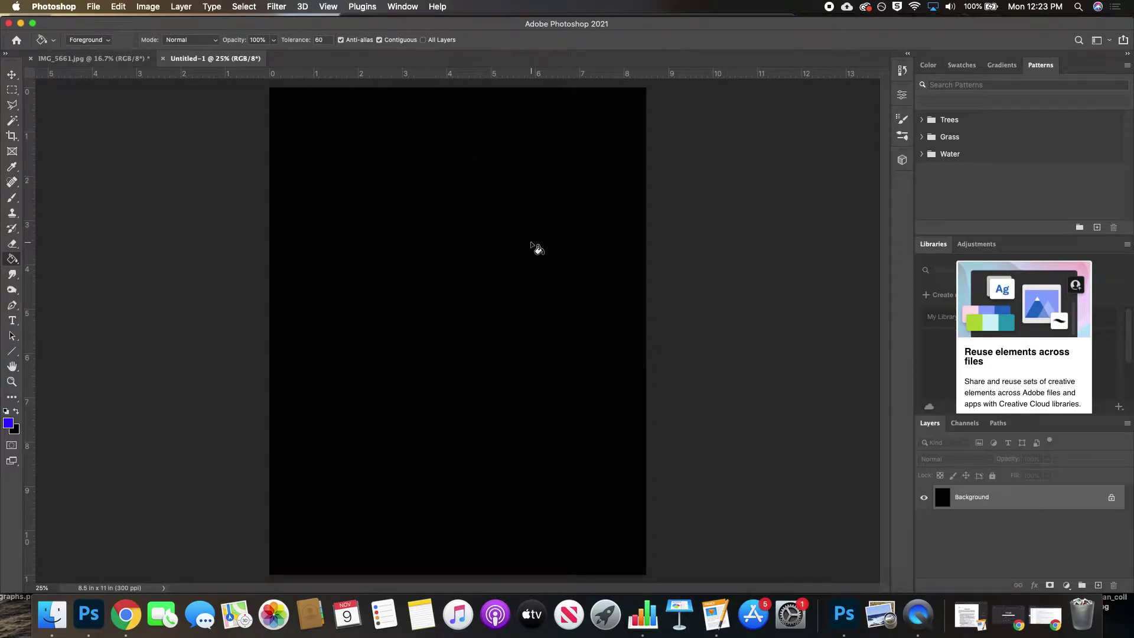
pyautogui.click(163, 59)
# Step: Create a new 8.5 x 11 inch document at 300 pixels/inch with a white (ffffff) custom background
pyautogui.click(92, 6)
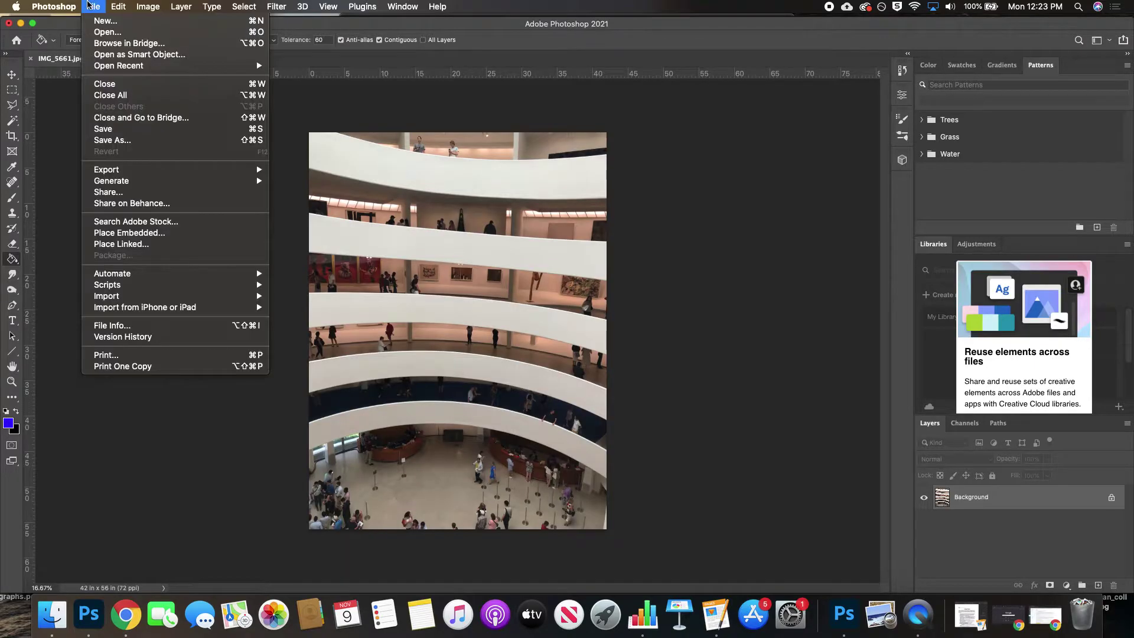
pyautogui.click(117, 21)
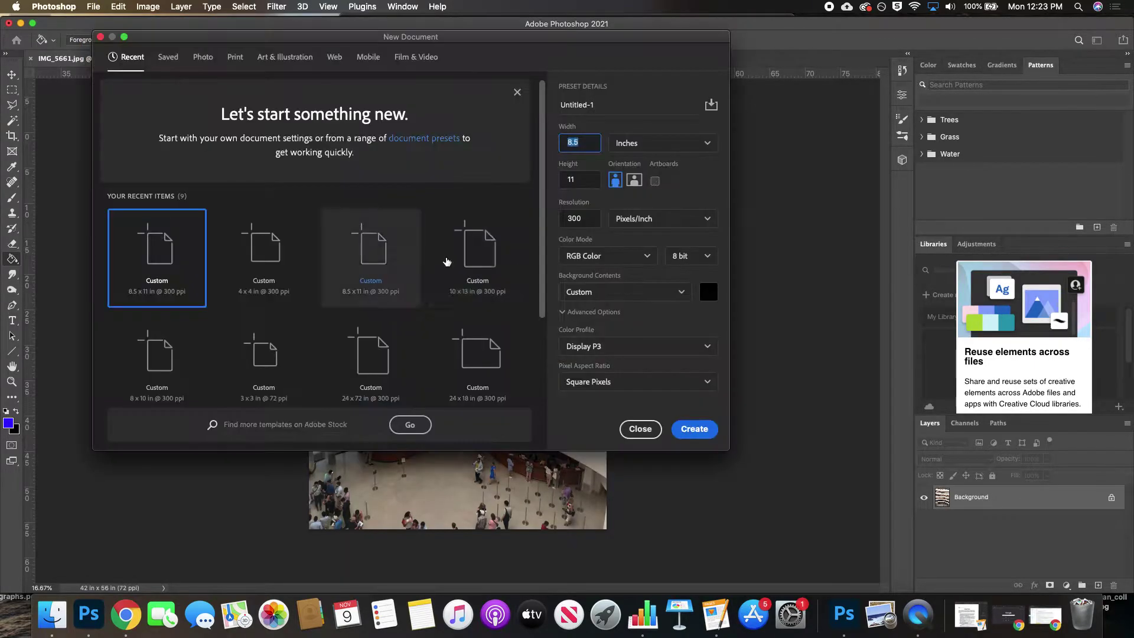
pyautogui.click(706, 292)
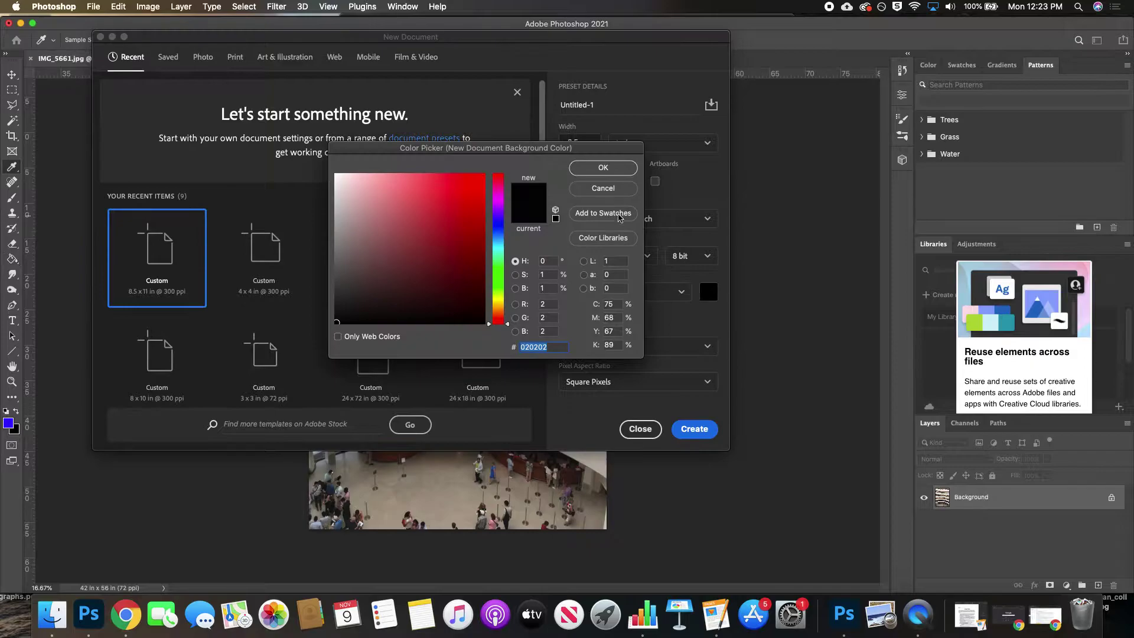
pyautogui.moveTo(337, 321); pyautogui.dragTo(326, 172)
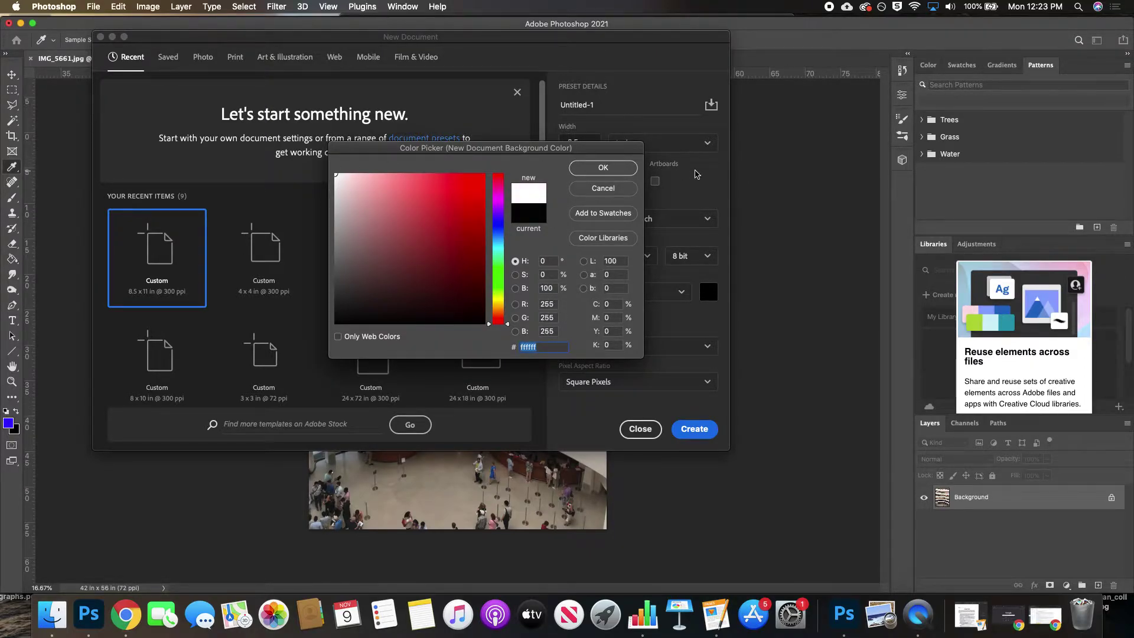
pyautogui.click(614, 168)
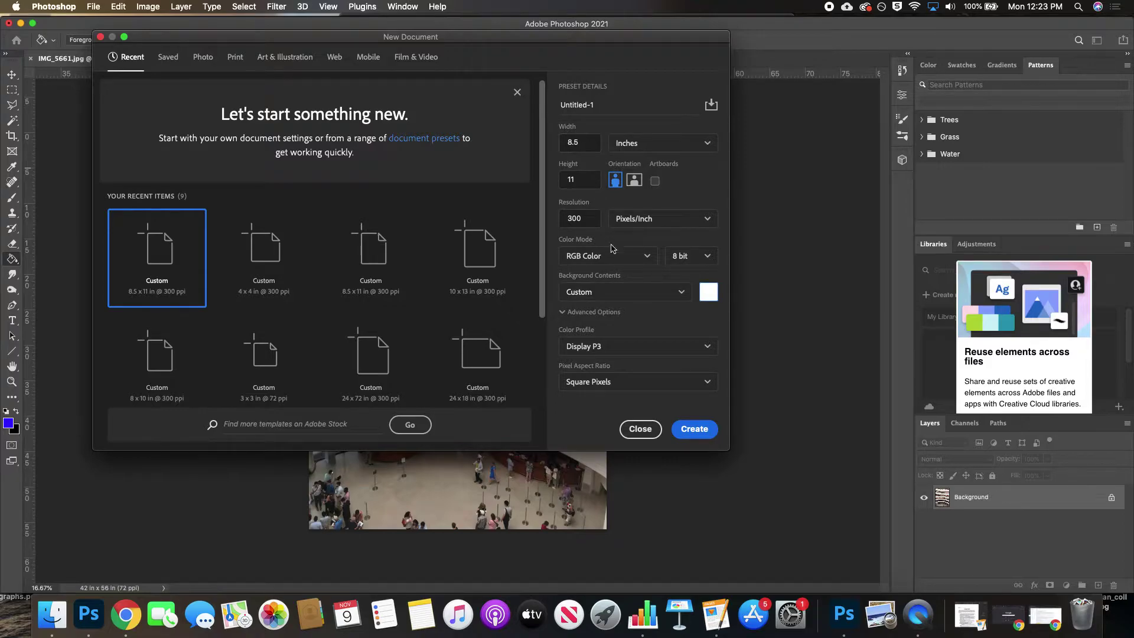
pyautogui.click(704, 431)
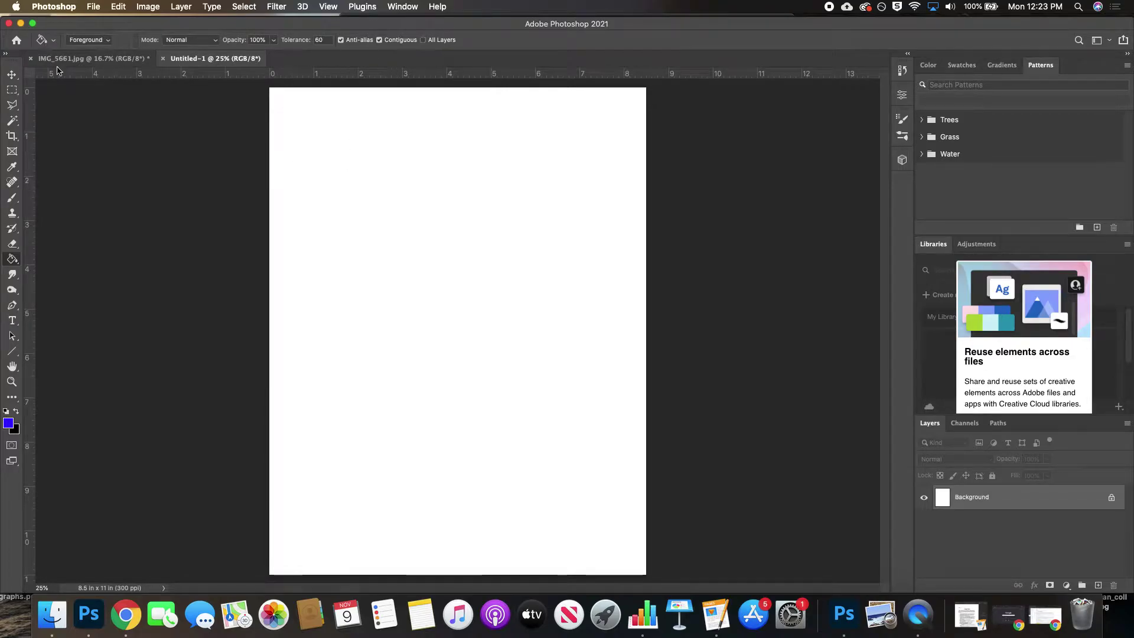
# Step: Return to the IMG_5661.jpg image and check in the Chrome assignment page which selection tools are required, ending back in Photoshop
pyautogui.click(83, 59)
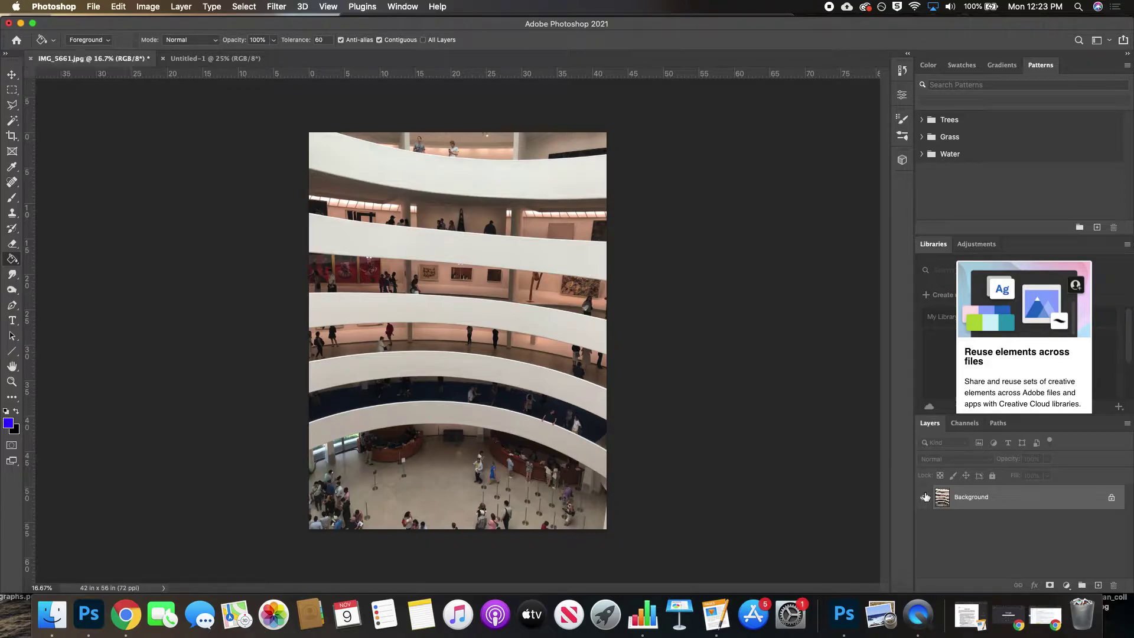
pyautogui.click(1046, 616)
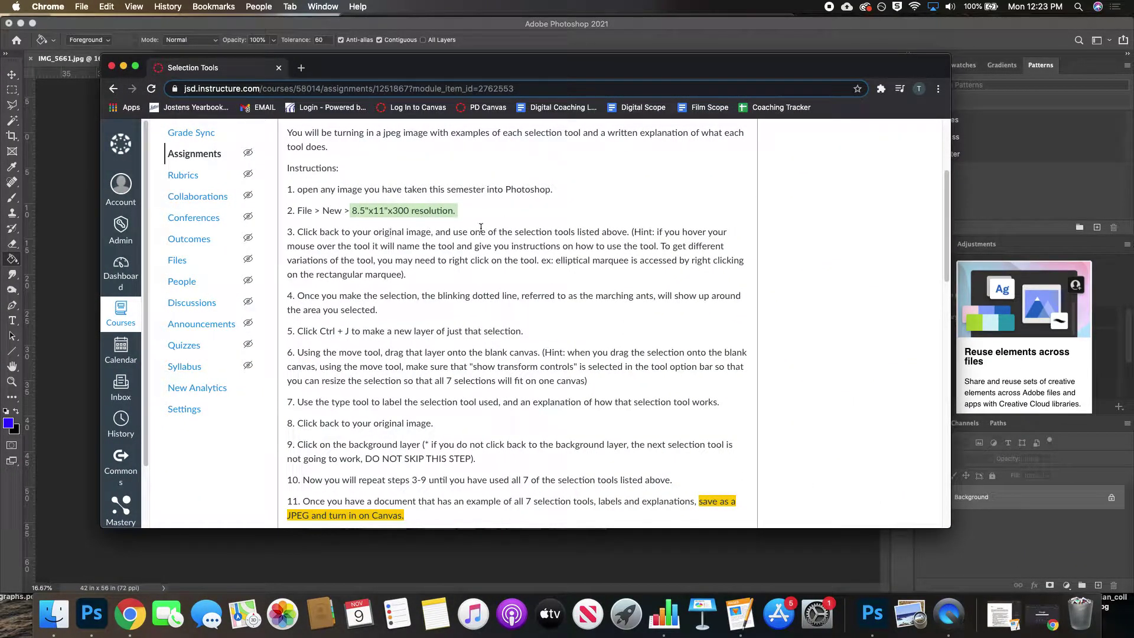
pyautogui.scroll(-1, 475, 251)
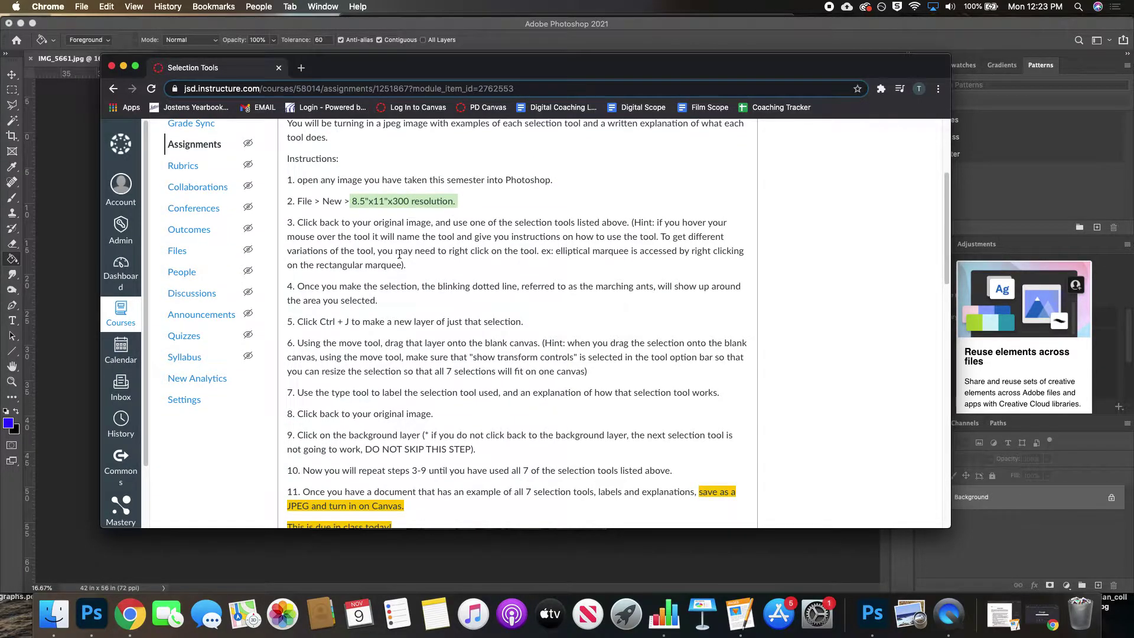
pyautogui.scroll(5, 400, 254)
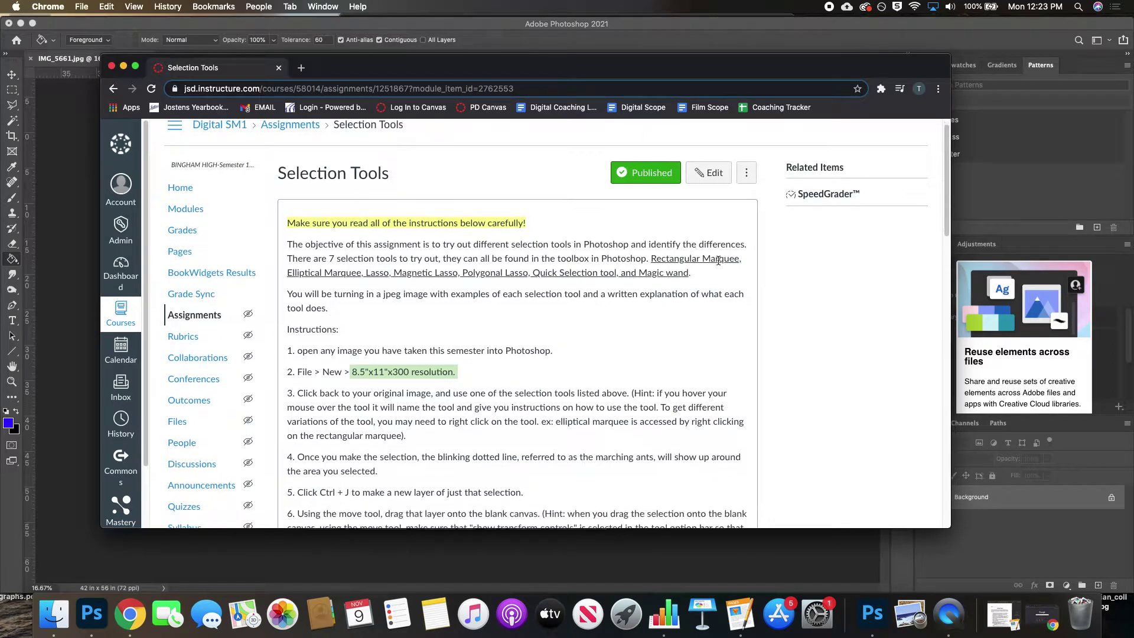
pyautogui.click(88, 195)
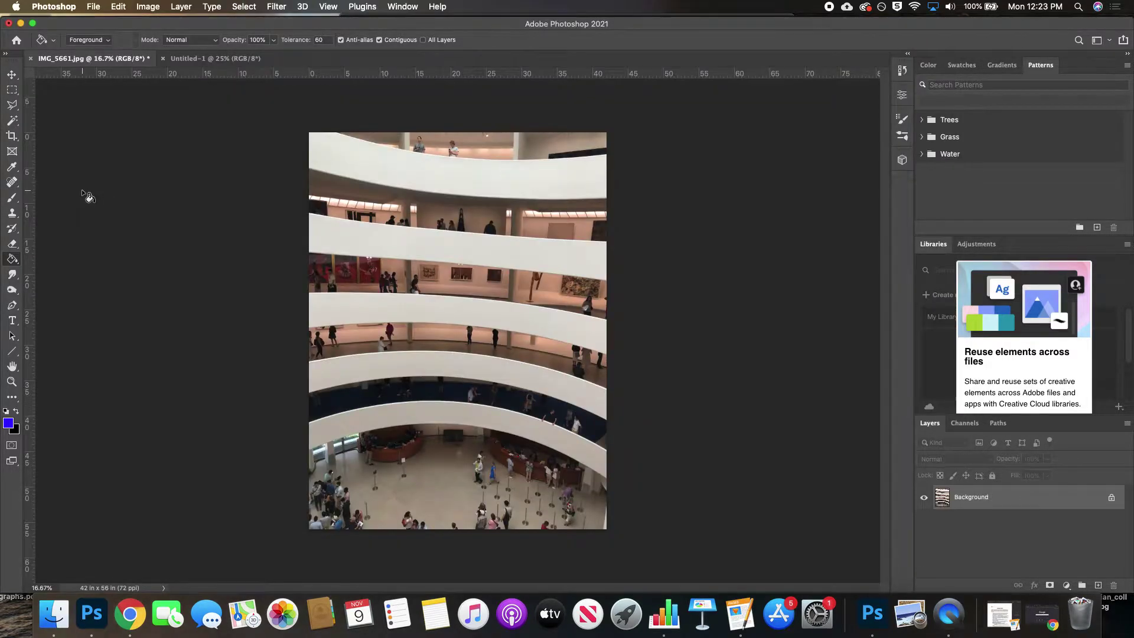
# Step: Select an area about 24.3 in wide and 37.1 in high in the photo with the Rectangular Marquee tool
pyautogui.click(12, 90)
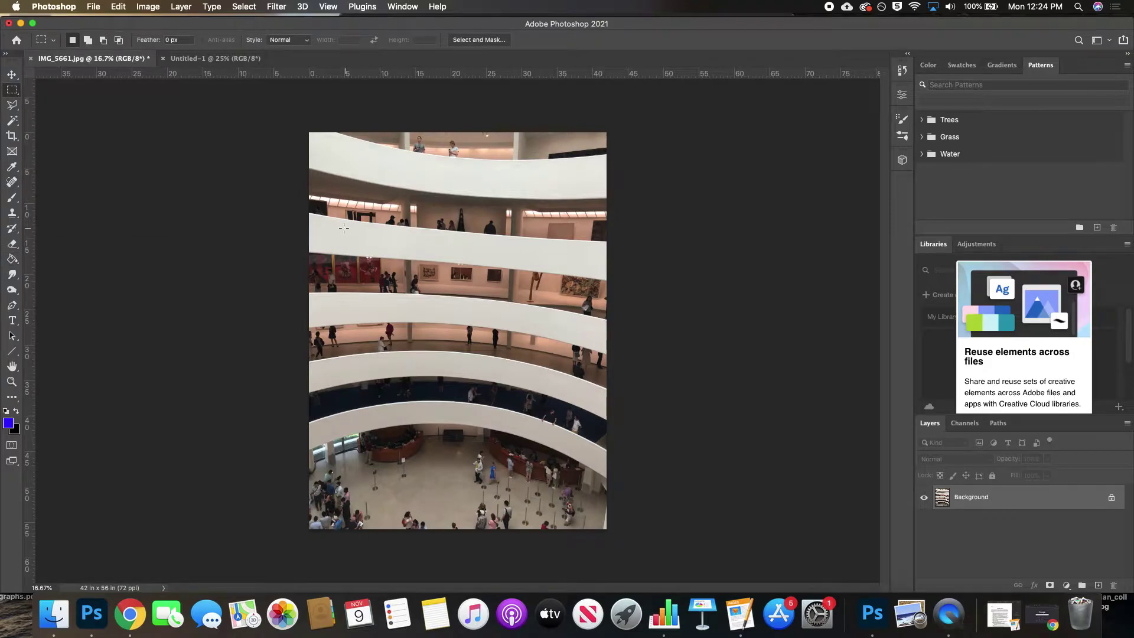
pyautogui.moveTo(343, 219); pyautogui.dragTo(513, 480)
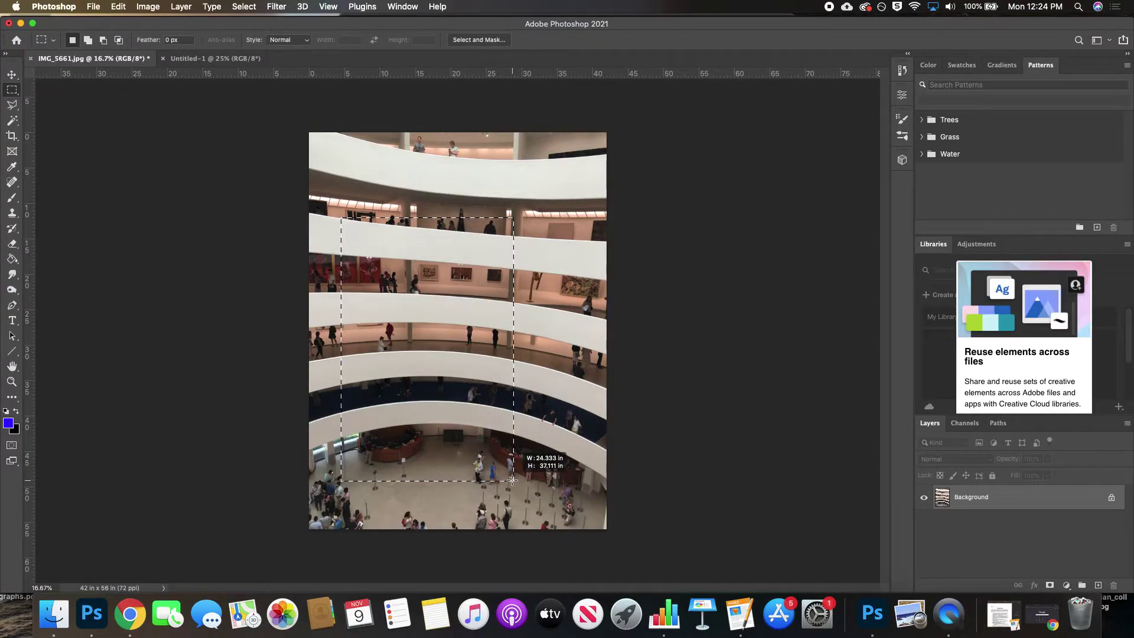
pyautogui.moveTo(512, 480); pyautogui.dragTo(512, 480)
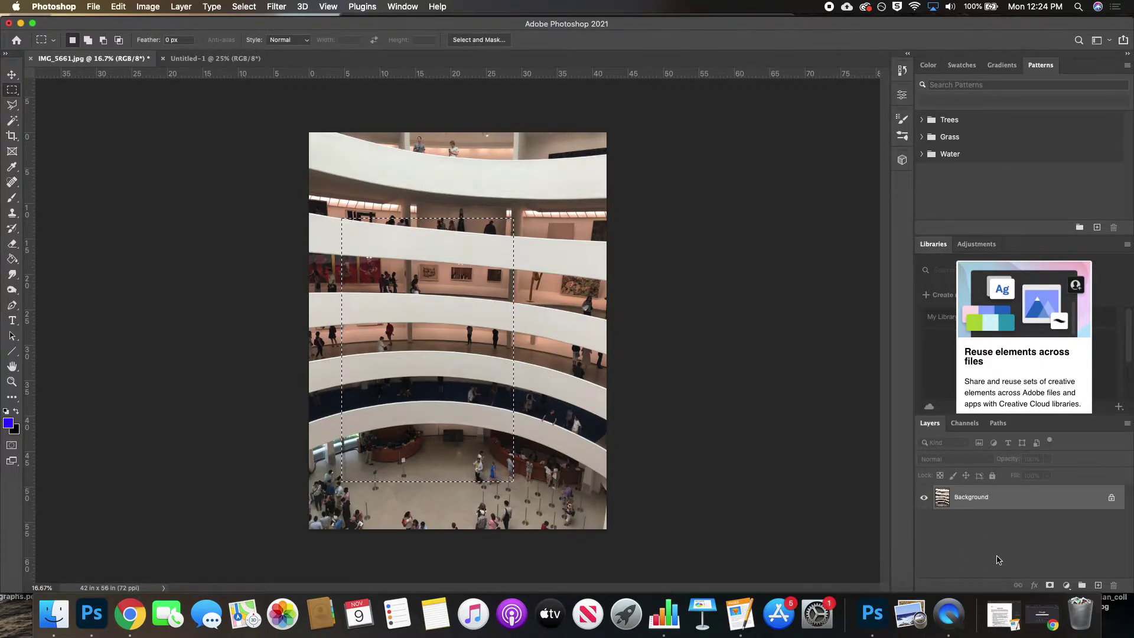
# Step: Switch to the assignment page in Chrome and read the instructions that follow making a selection
pyautogui.moveTo(890, 23); pyautogui.dragTo(859, 132)
pyautogui.click(836, 60)
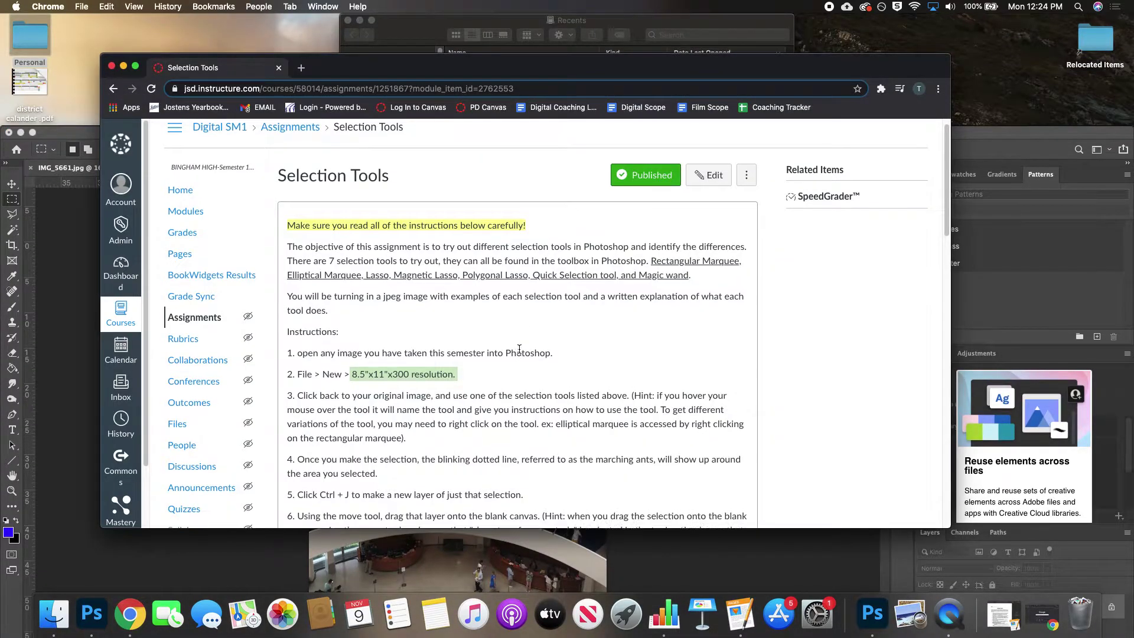
pyautogui.scroll(-5, 550, 241)
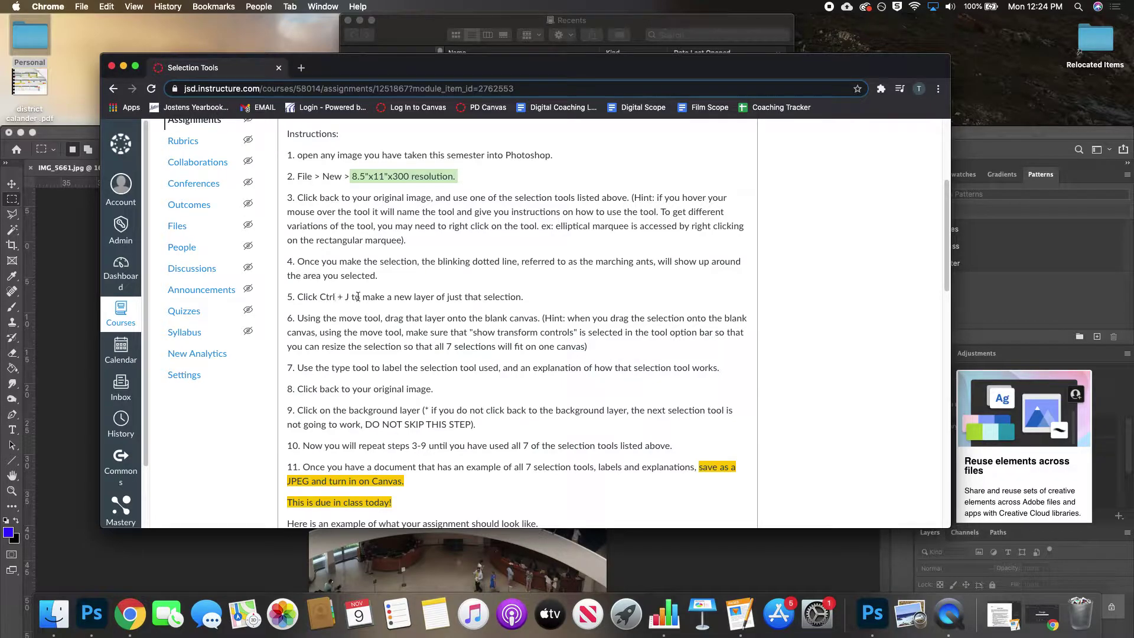
# Step: Back in Photoshop, copy the rectangular selection to a new layer and check it by hiding and reshowing the Background layer
pyautogui.doubleClick(95, 134)
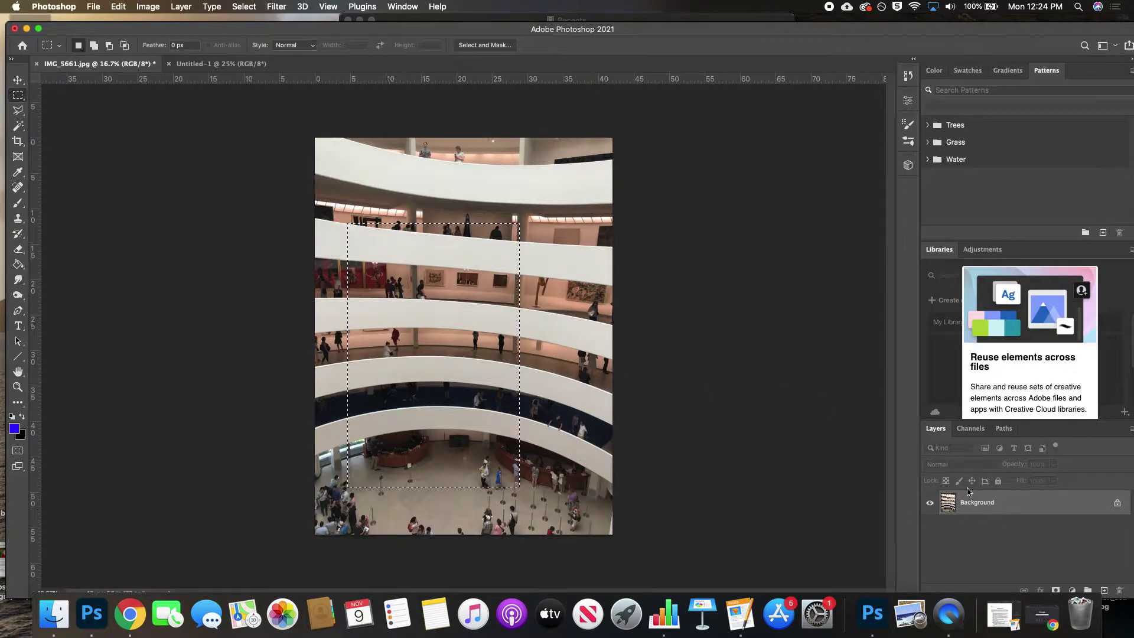
pyautogui.press('super+j')
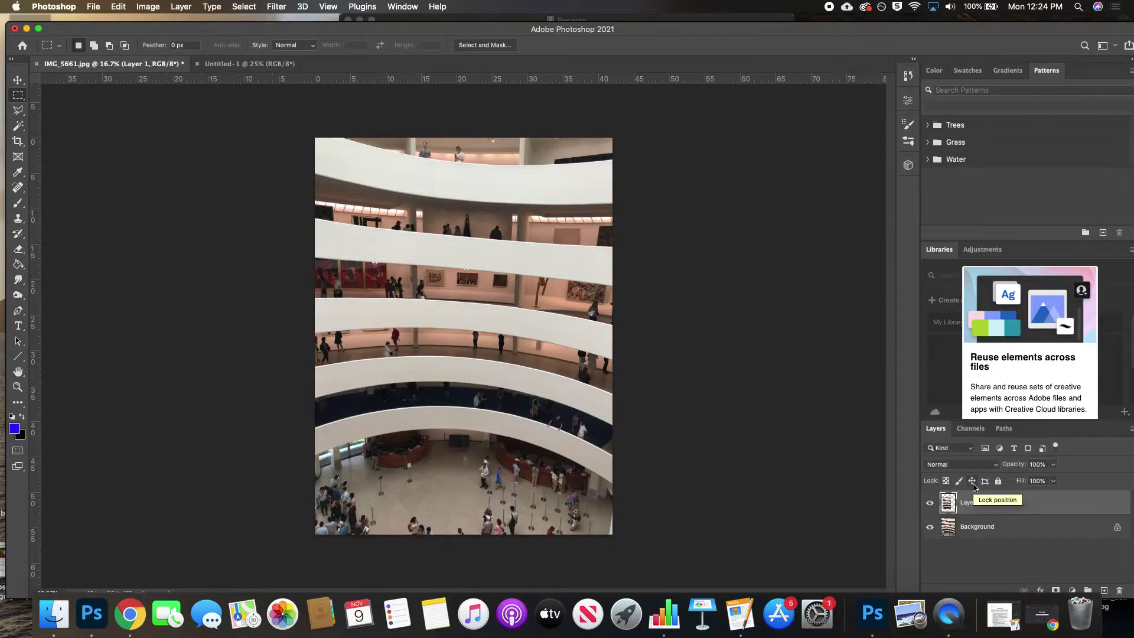
pyautogui.click(931, 527)
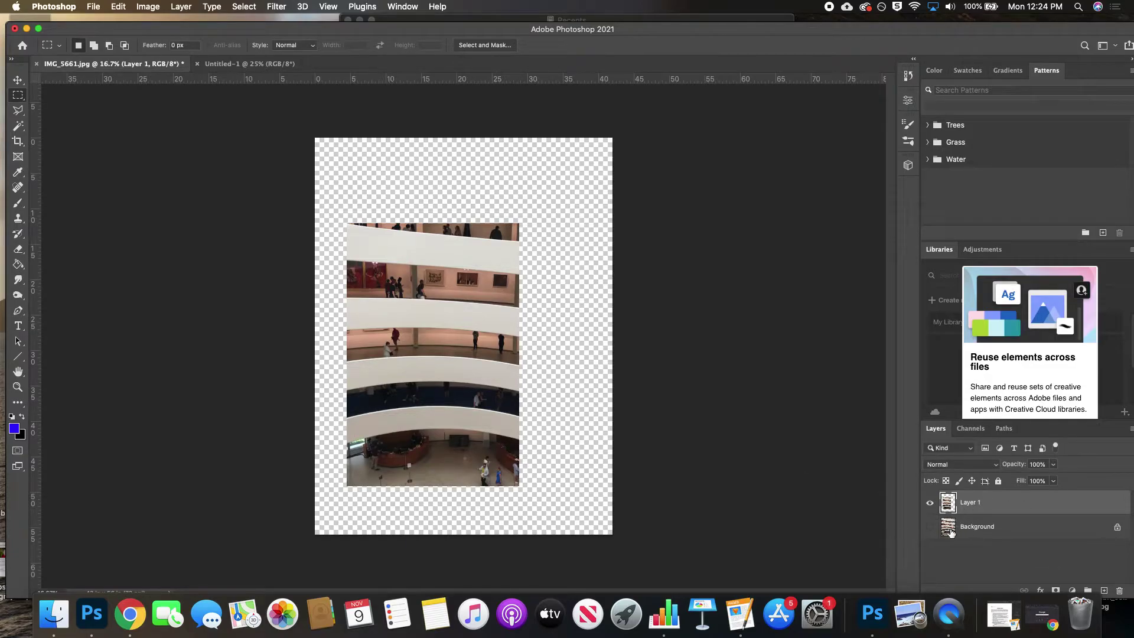
pyautogui.click(930, 527)
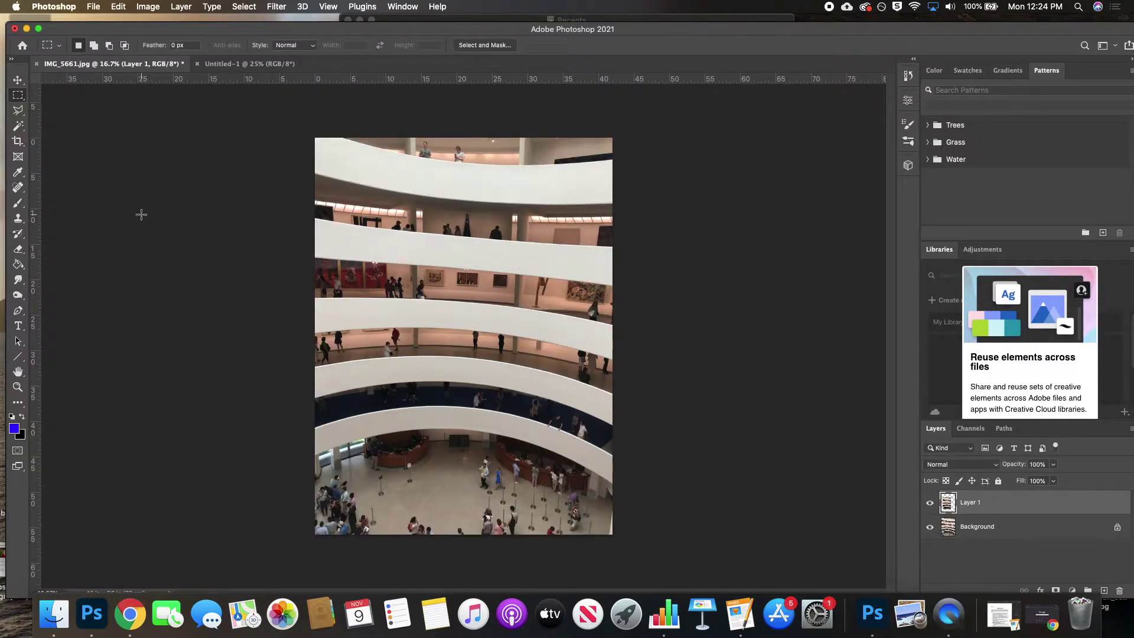
# Step: Copy the photo's Layer 1 into the Untitled-1 document with the Move tool and position it near the middle of the page
pyautogui.click(24, 80)
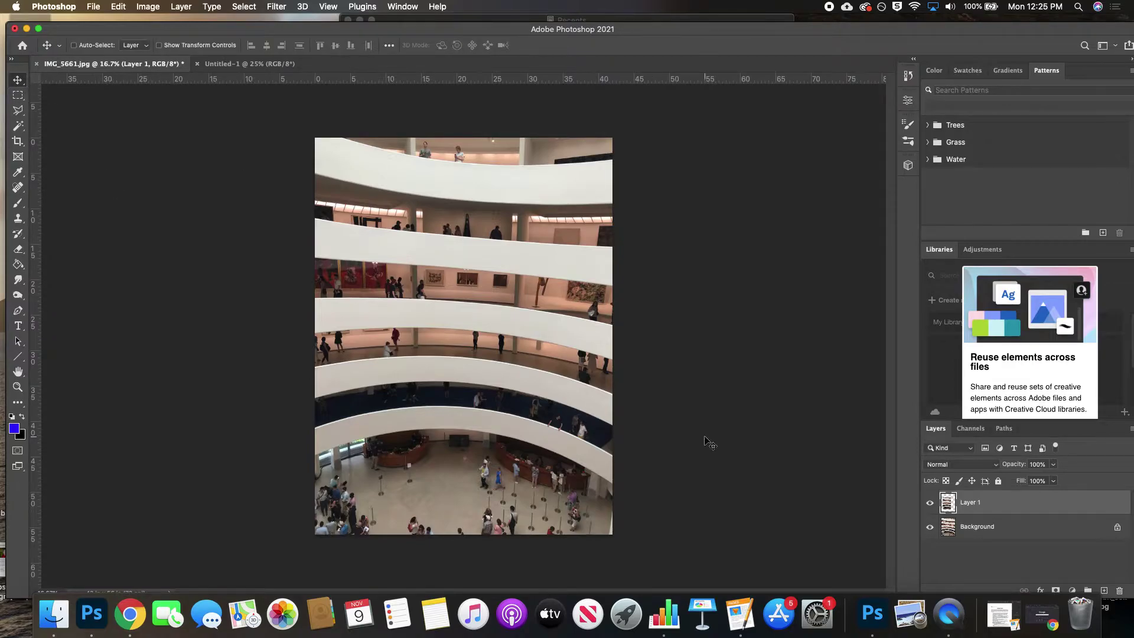
pyautogui.moveTo(997, 508)
pyautogui.mouseDown()
pyautogui.moveTo(701, 330)
pyautogui.moveTo(875, 423)
pyautogui.moveTo(975, 511)
pyautogui.moveTo(998, 512)
pyautogui.mouseUp()
pyautogui.moveTo(997, 502); pyautogui.dragTo(457, 274)
pyautogui.moveTo(499, 213); pyautogui.dragTo(488, 267)
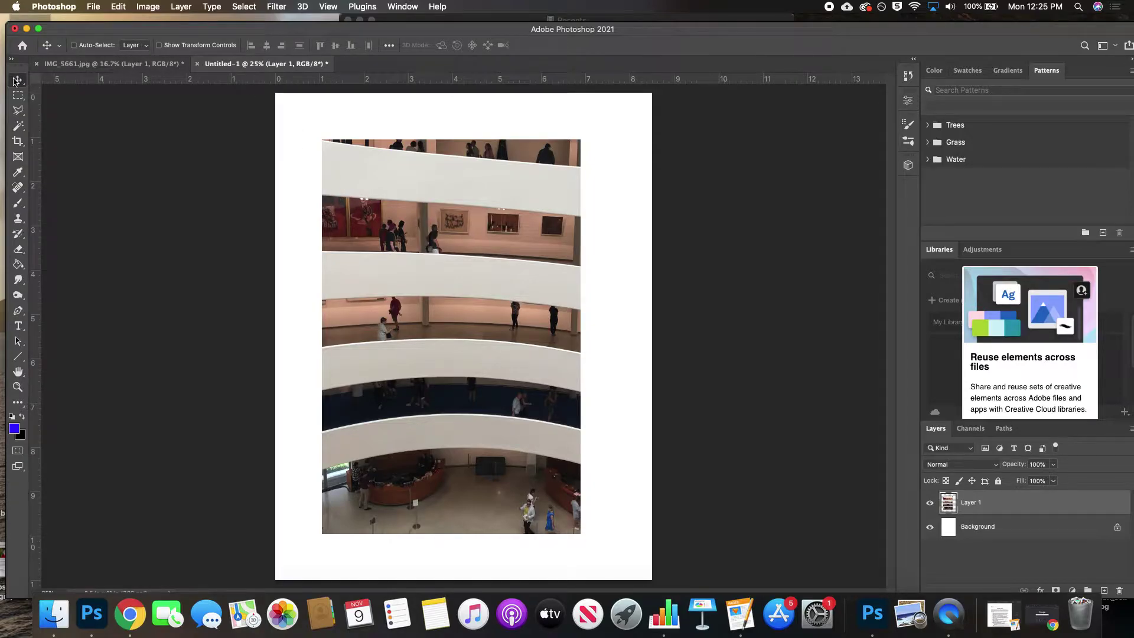
# Step: Show the transform controls, scale Layer 1 proportionally to about 41.74%, and move it to the page's upper-left corner
pyautogui.click(160, 46)
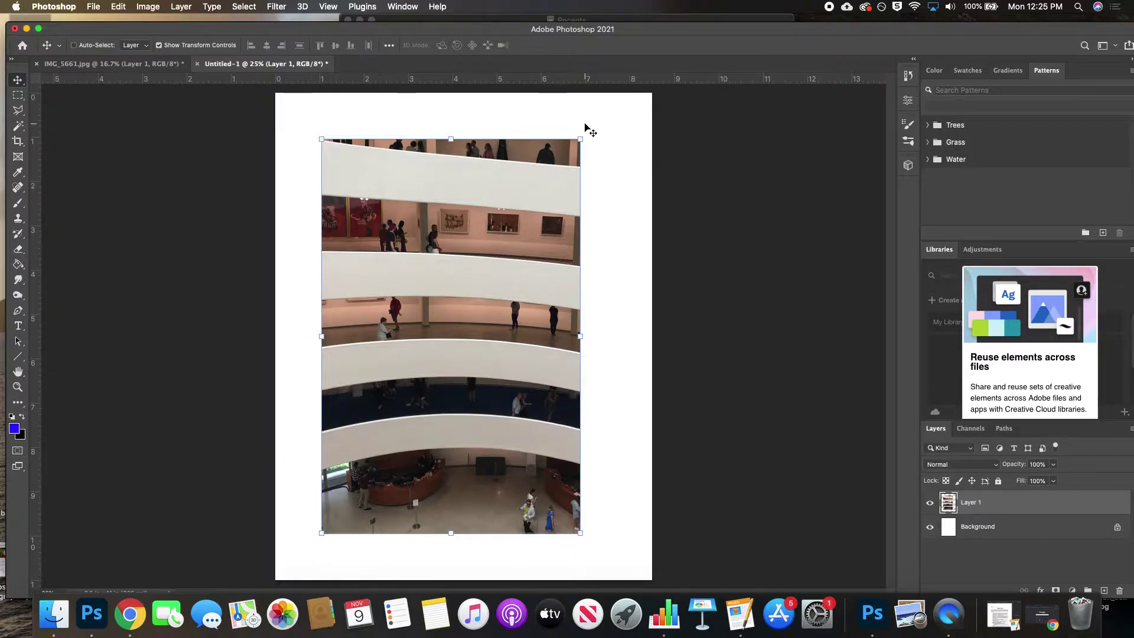
pyautogui.moveTo(580, 140); pyautogui.dragTo(394, 341)
pyautogui.moveTo(387, 451); pyautogui.dragTo(369, 205)
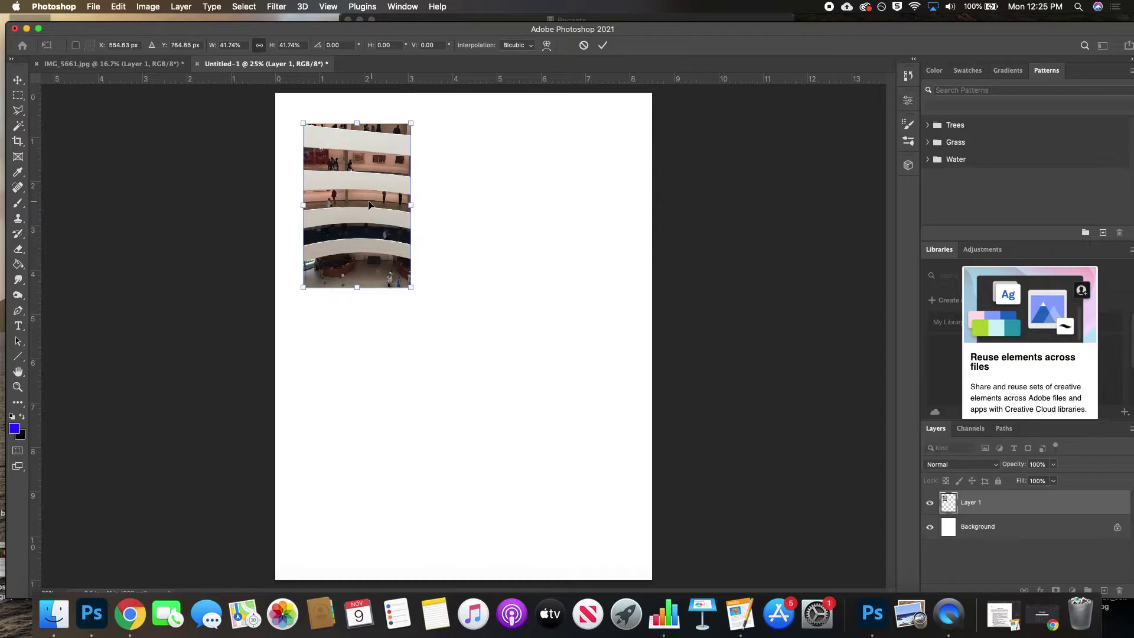
pyautogui.click(603, 46)
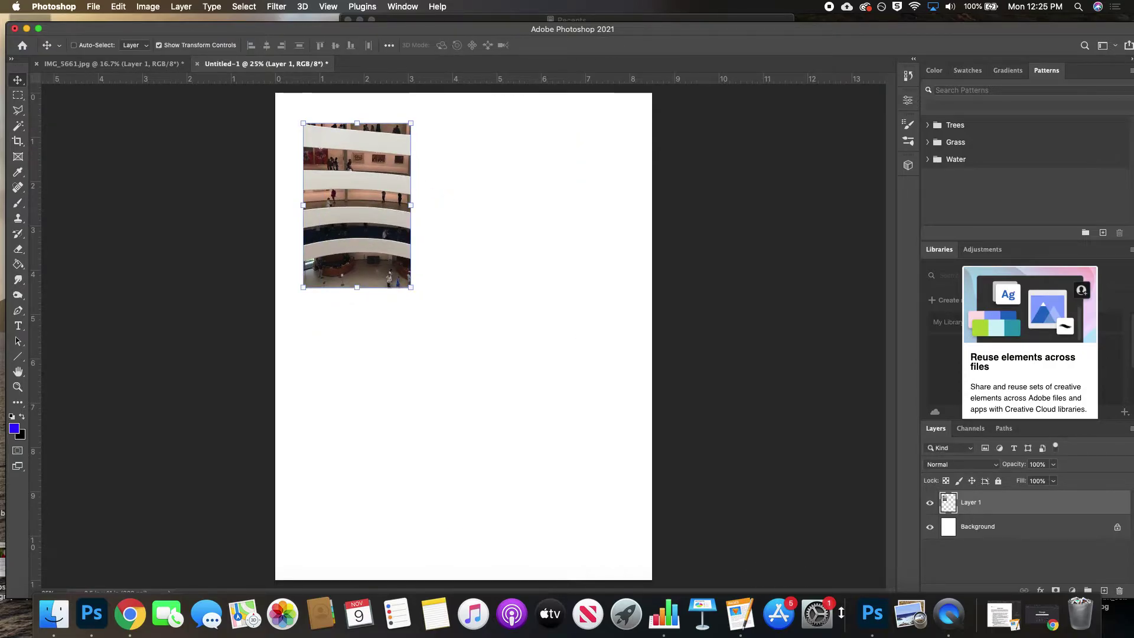
# Step: Switch to the assignment page in Chrome and examine the example layout and the instructions for labelling each selection tool
pyautogui.moveTo(645, 29); pyautogui.dragTo(640, 130)
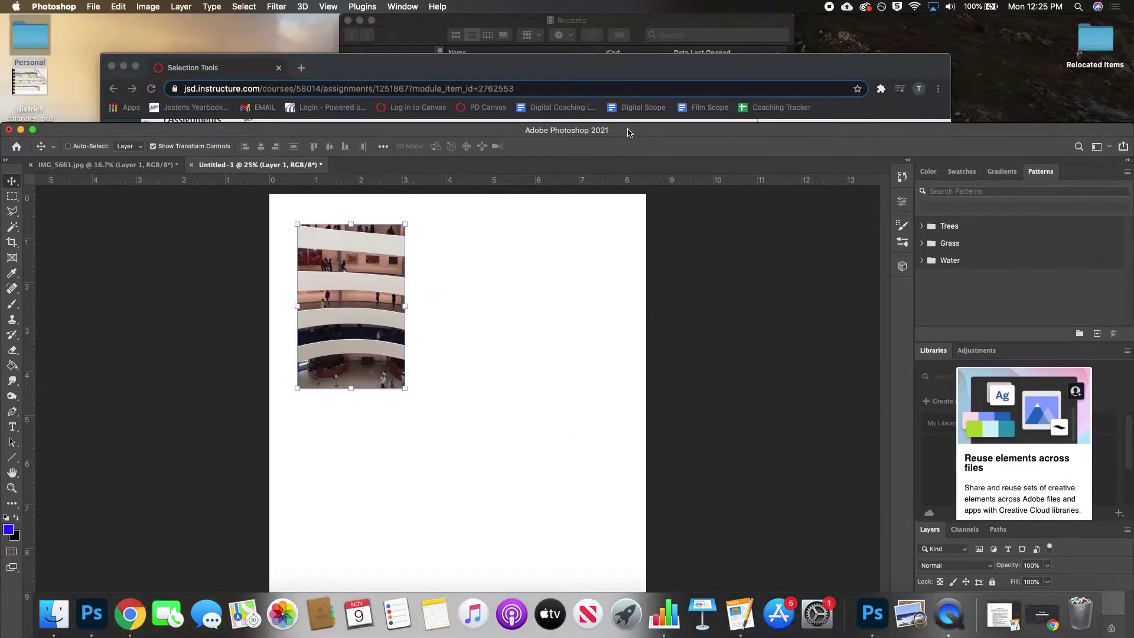
pyautogui.click(616, 70)
pyautogui.scroll(5, 571, 264)
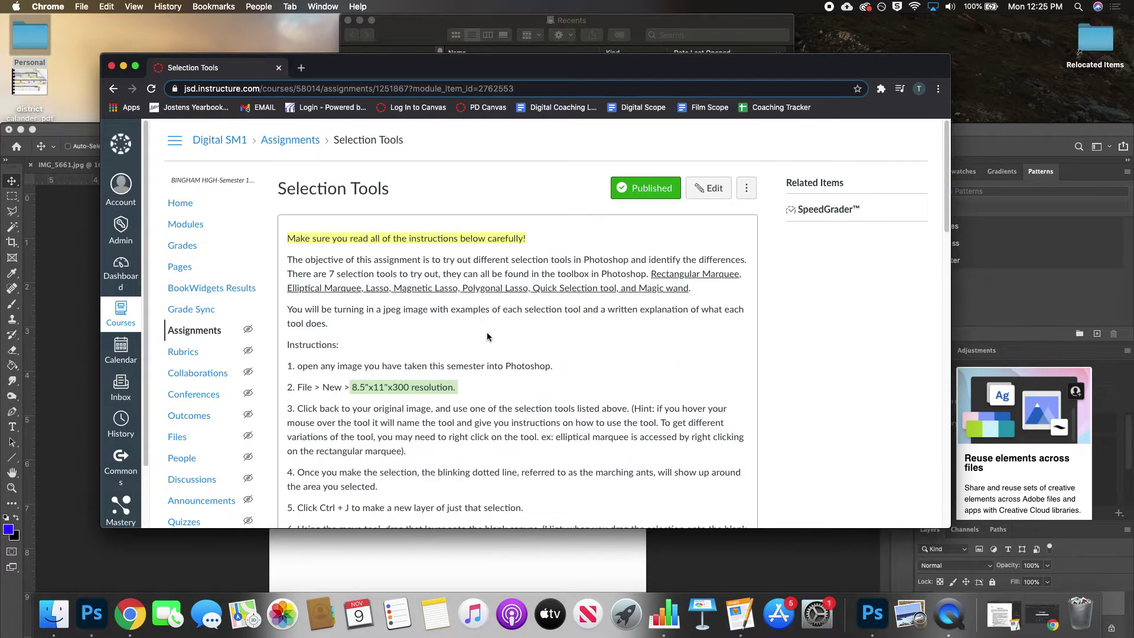
pyautogui.scroll(-10, 549, 376)
pyautogui.scroll(-4, 549, 376)
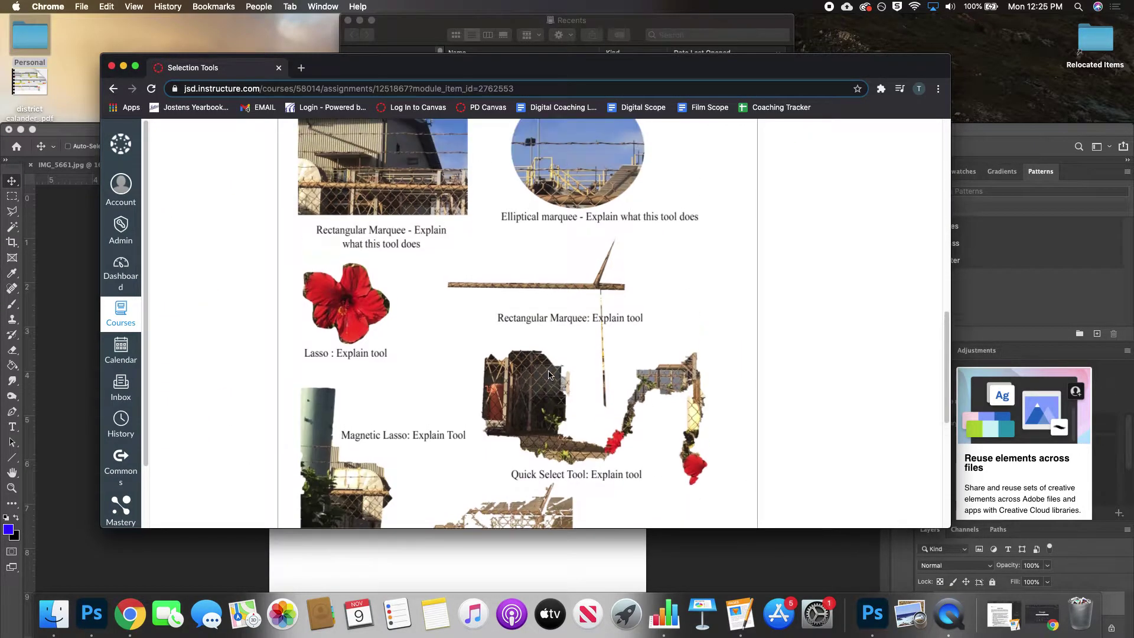
pyautogui.scroll(5, 585, 285)
pyautogui.scroll(-3, 631, 406)
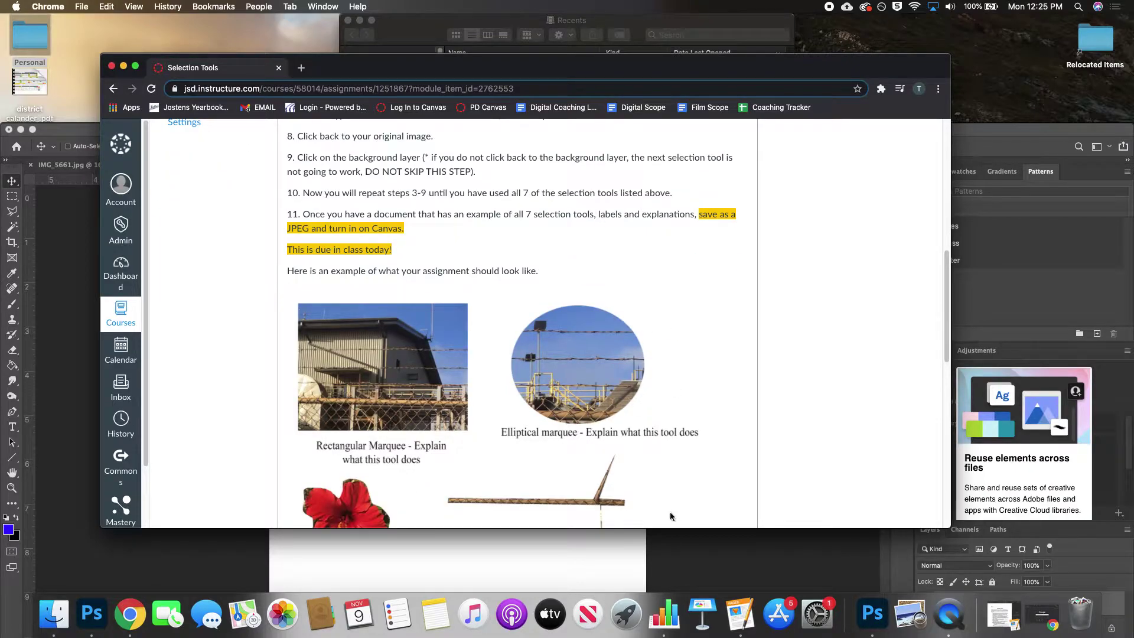
pyautogui.scroll(-5, 672, 502)
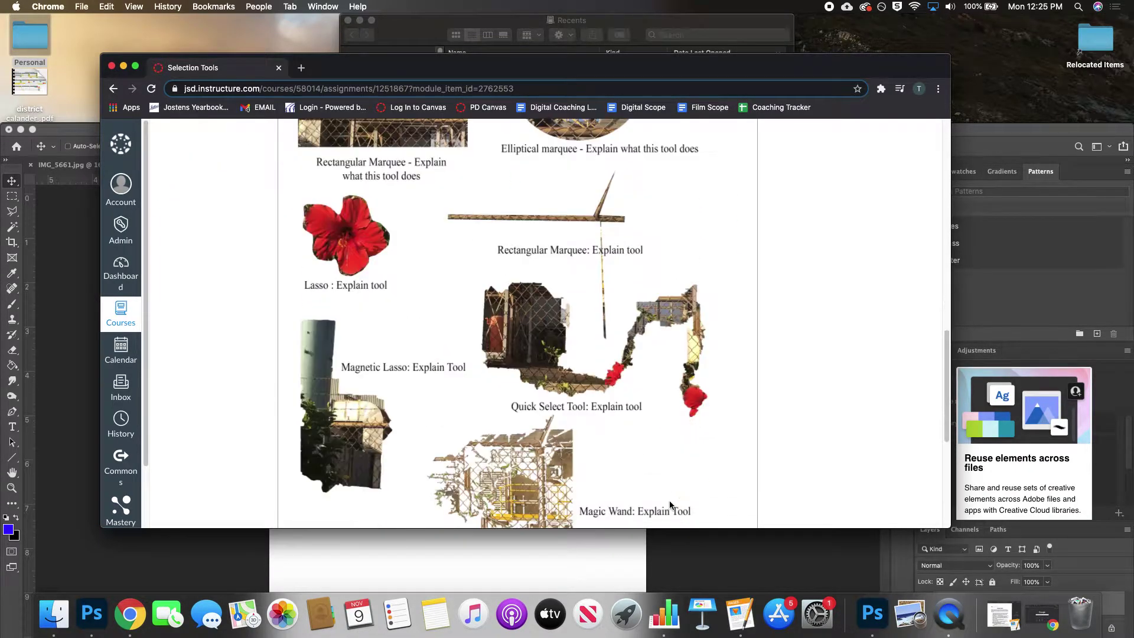
pyautogui.scroll(-1, 670, 503)
pyautogui.scroll(4, 559, 396)
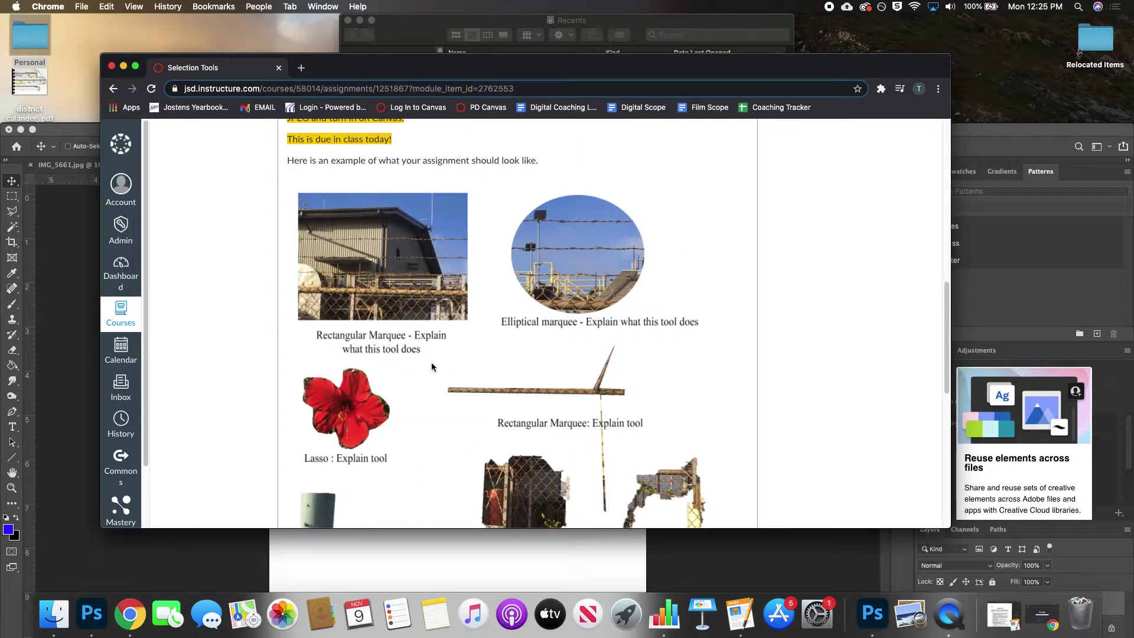
pyautogui.scroll(-1, 433, 365)
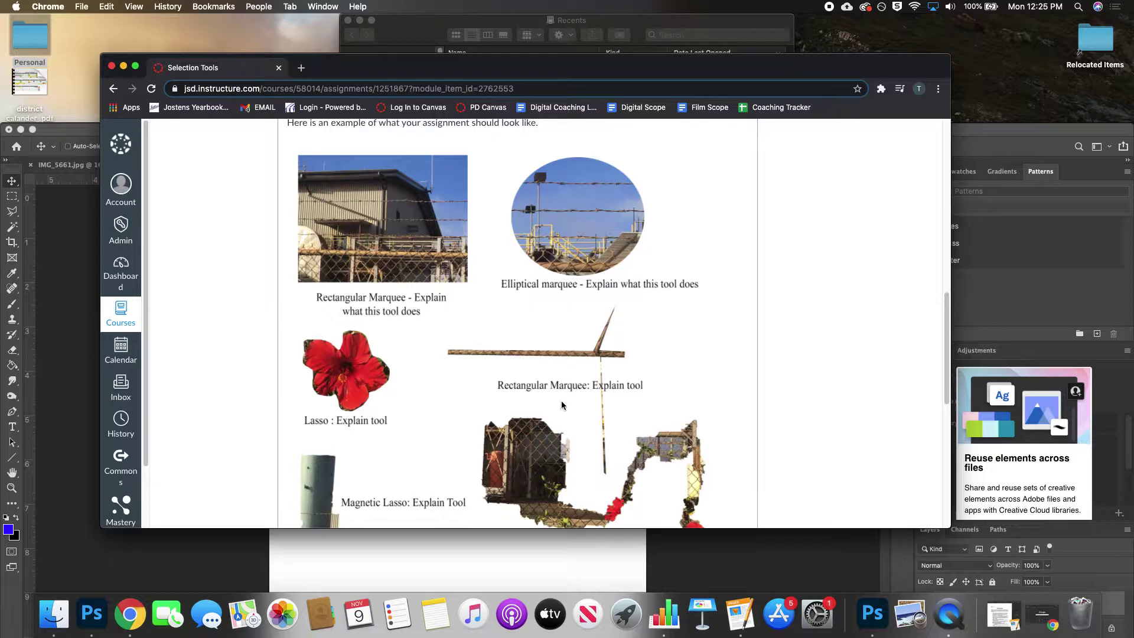
pyautogui.scroll(-3, 562, 405)
pyautogui.scroll(8, 647, 404)
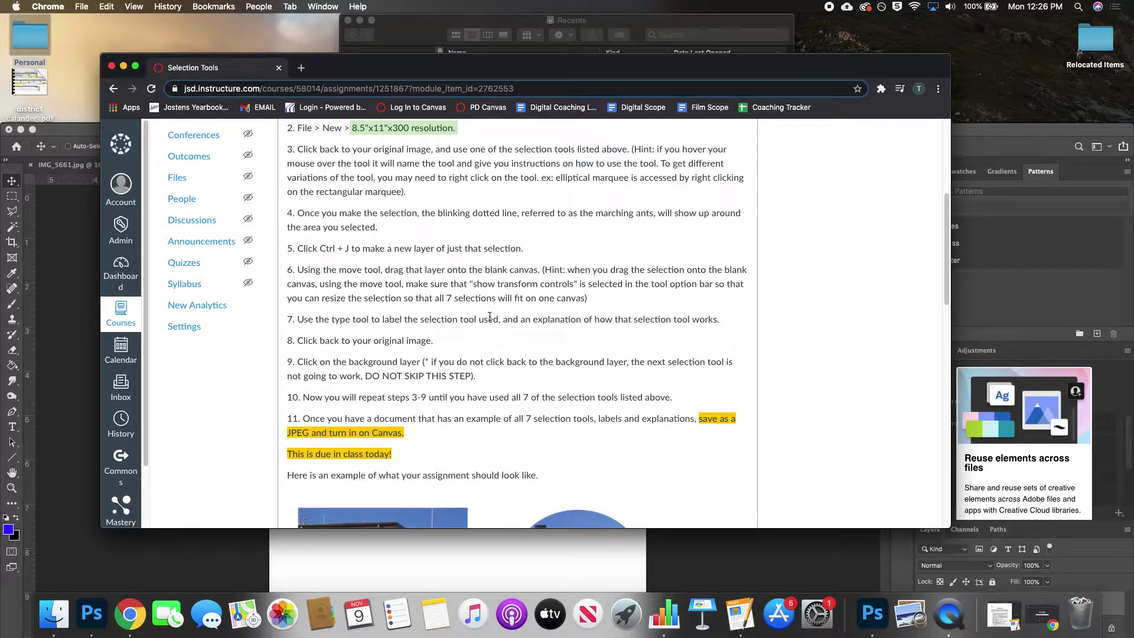
# Step: Back in Photoshop's Untitled-1 document, set the Type tool's text colour to black
pyautogui.doubleClick(981, 135)
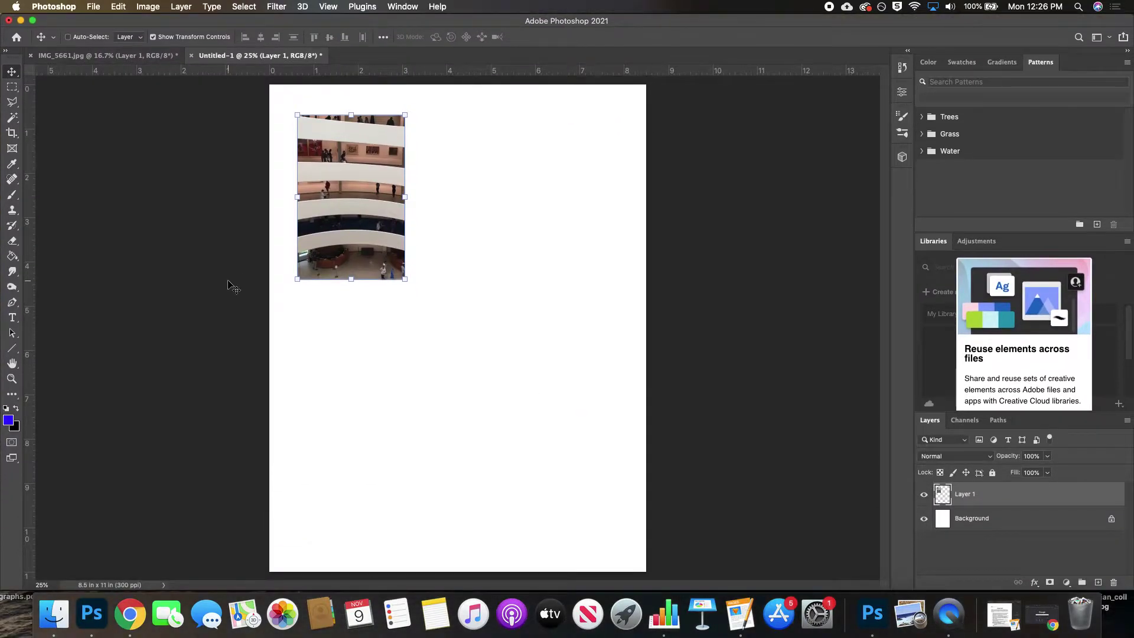
pyautogui.click(11, 317)
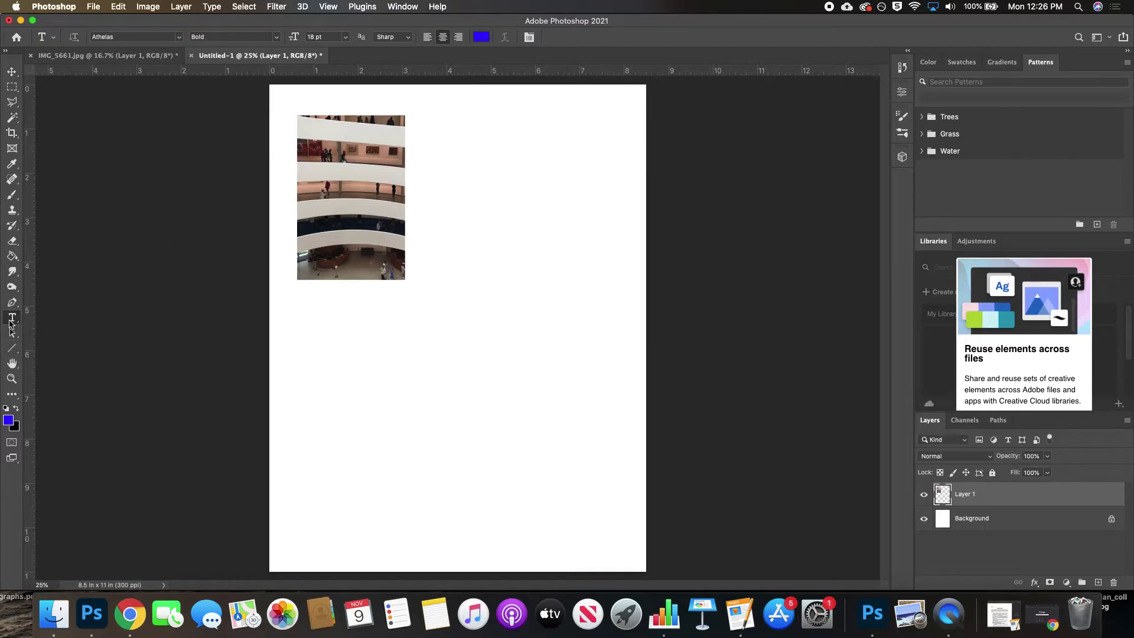
pyautogui.click(482, 37)
pyautogui.click(453, 217)
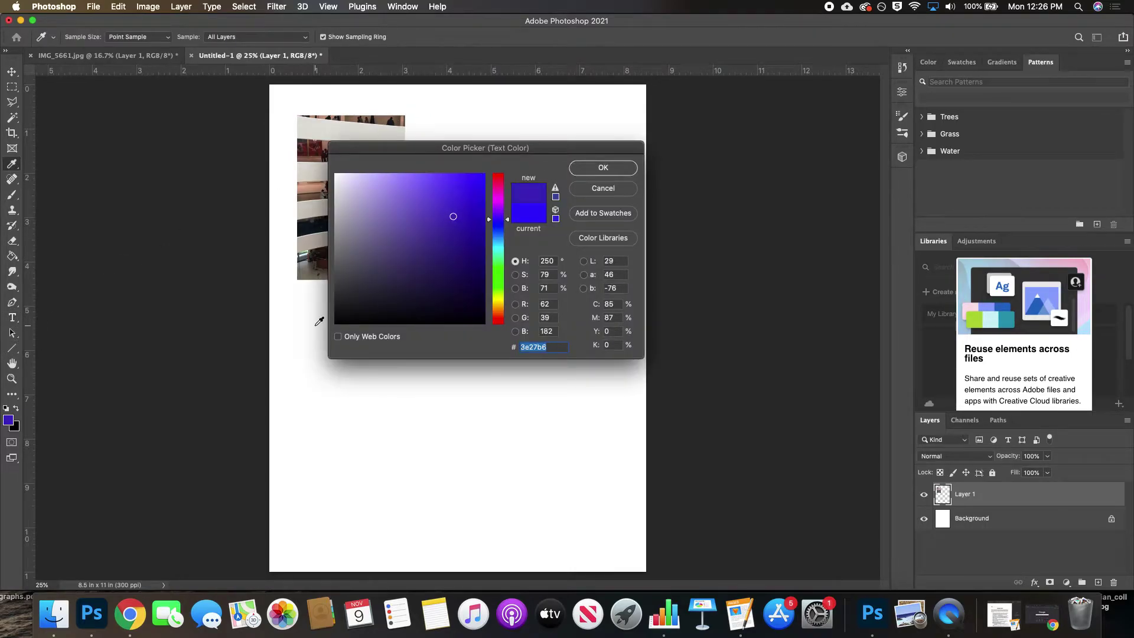
pyautogui.click(337, 322)
pyautogui.click(603, 168)
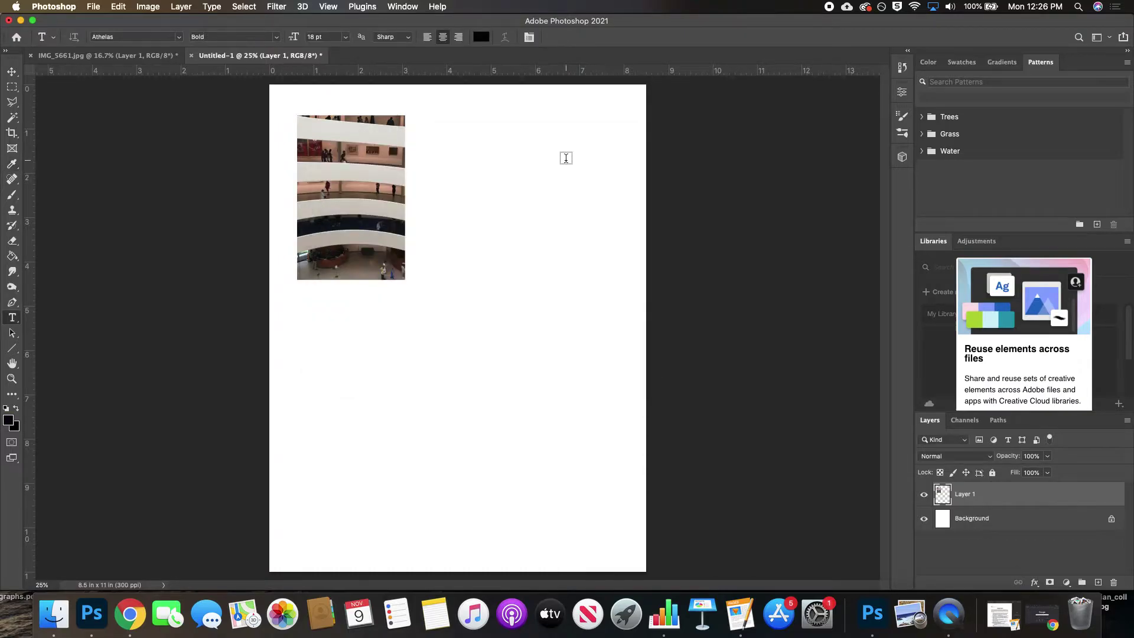
# Step: Add the two-line label "Rectangular Marquee - click and drag to make / rectangular selections of an image." near the top of the page
pyautogui.click(419, 125)
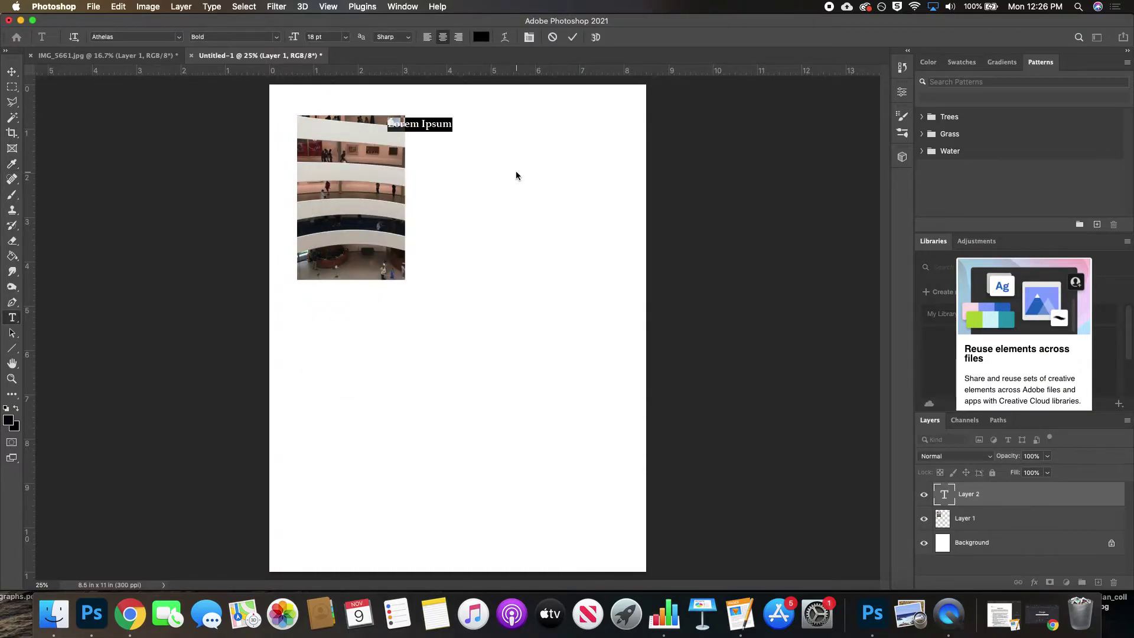
pyautogui.write('Rectangular')
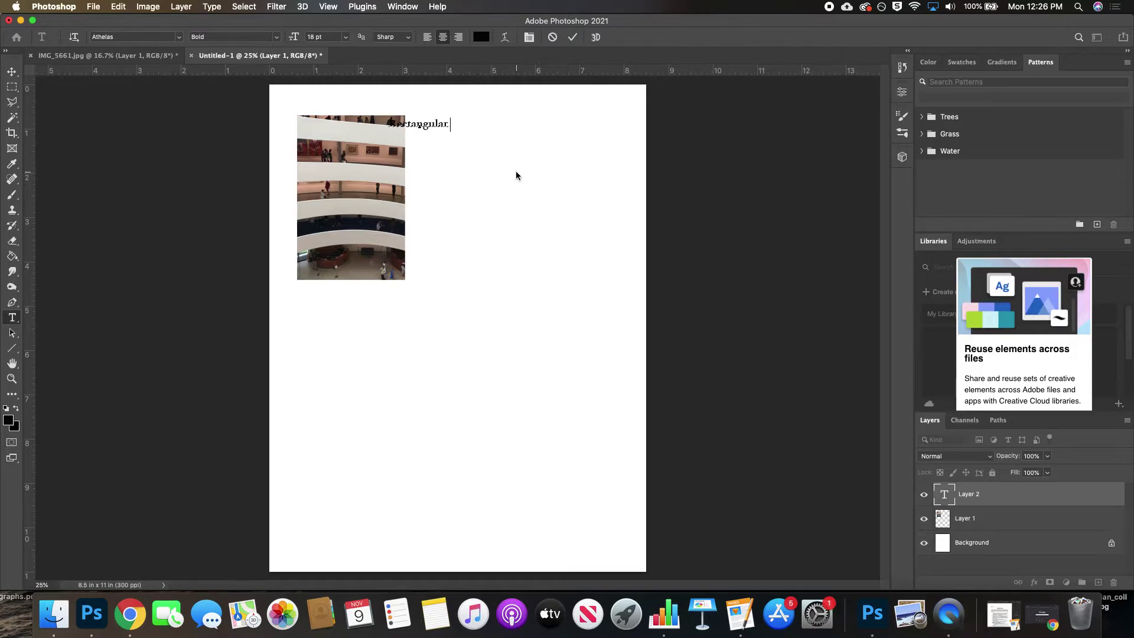
pyautogui.write(' Marquee - click and drag to make recttang')
pyautogui.press('BackSpace')
pyautogui.press('BackSpace')
pyautogui.press('BackSpace')
pyautogui.press('BackSpace')
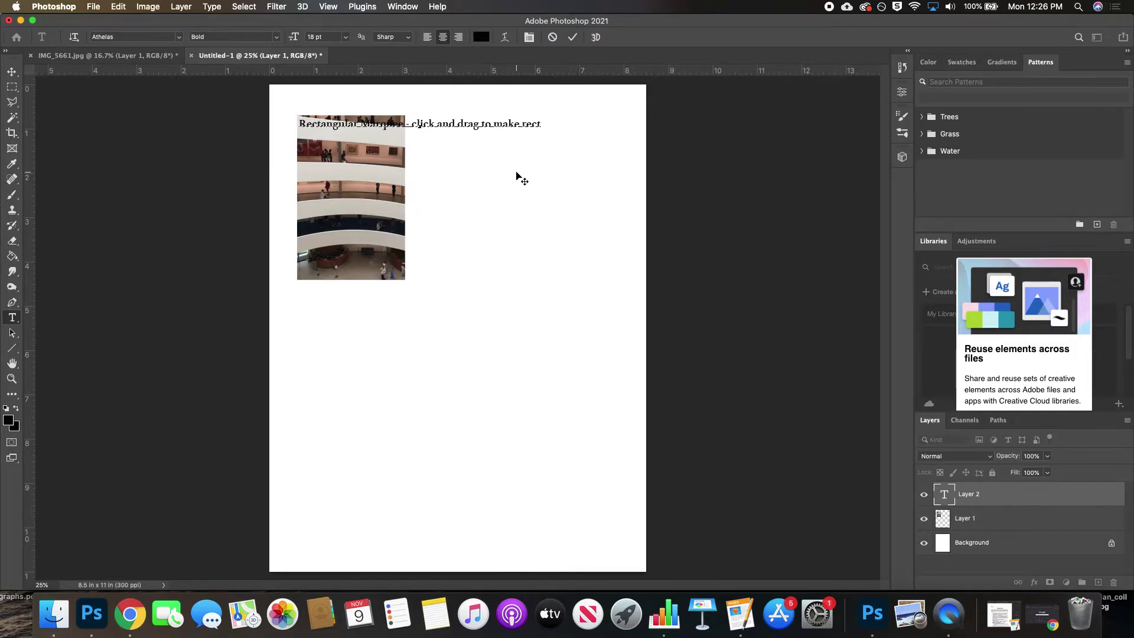
pyautogui.press('BackSpace')
pyautogui.press('BackSpace')
pyautogui.press('BackSpace')
pyautogui.press('BackSpace')
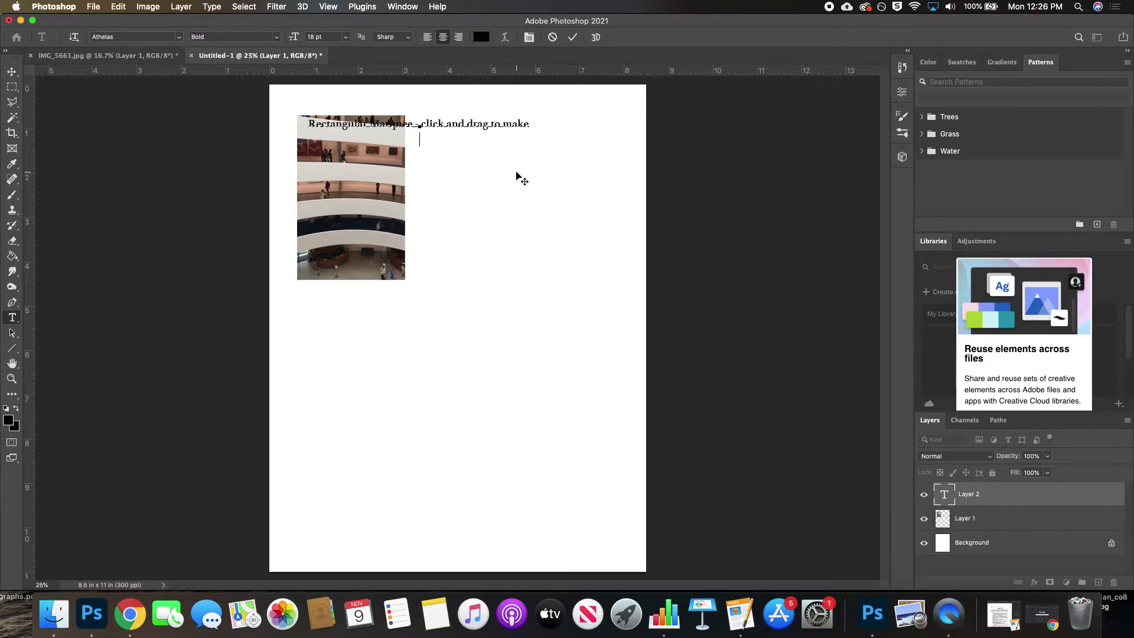
pyautogui.write('rectangular selections of an image.')
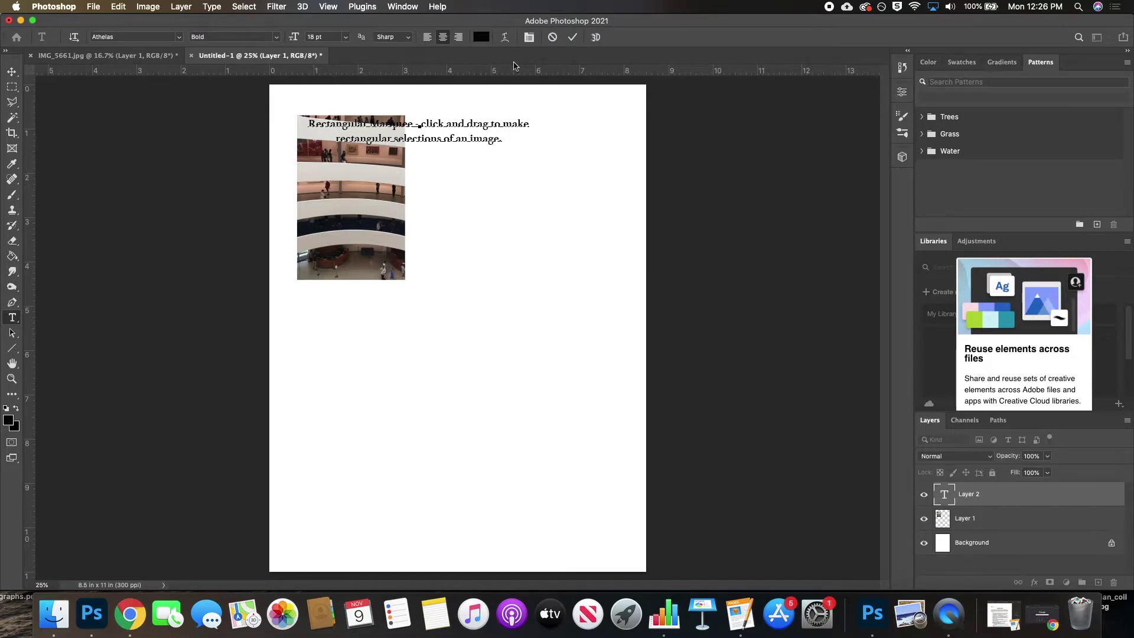
pyautogui.click(573, 37)
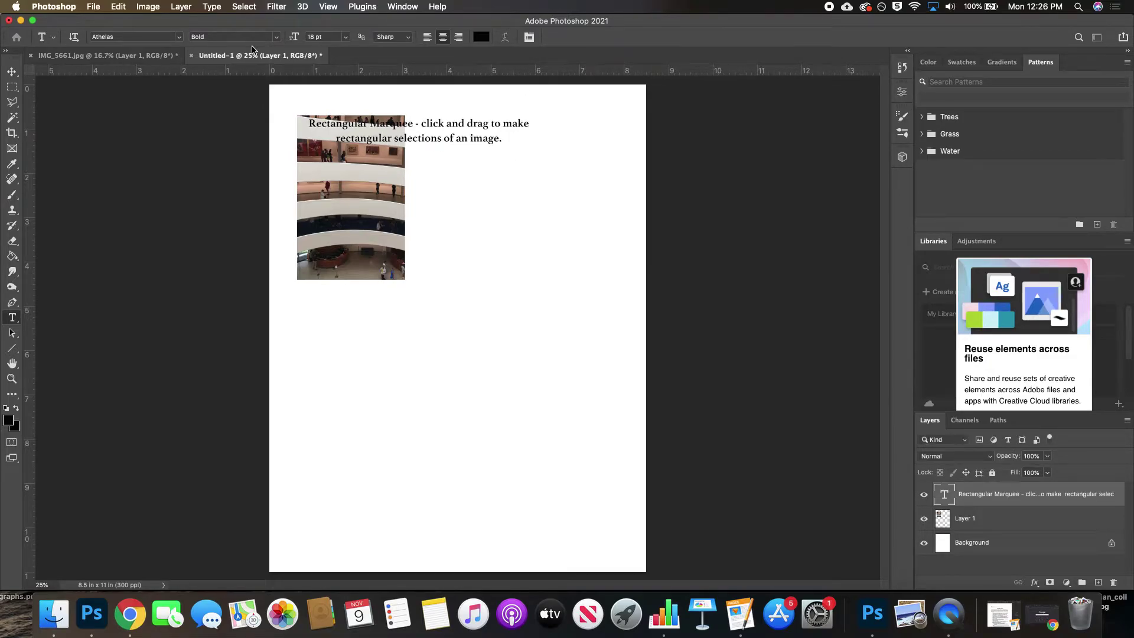
# Step: Set the Rectangular Marquee label's font size to 14 pt and position the label directly below the rectangular cutout
pyautogui.click(12, 72)
pyautogui.moveTo(450, 127); pyautogui.dragTo(410, 320)
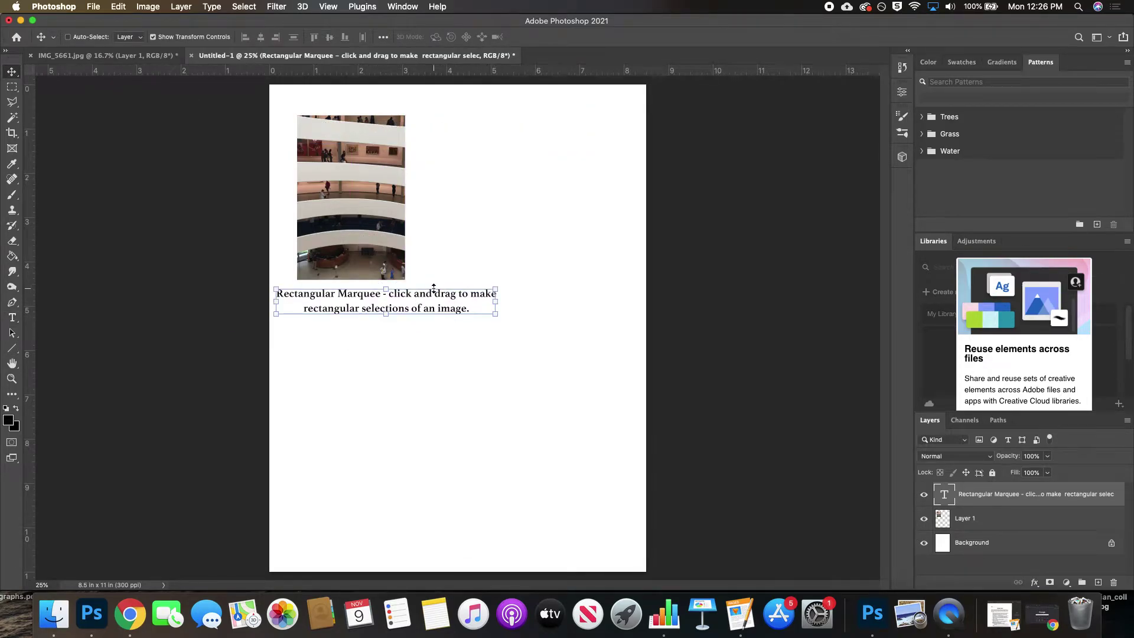
pyautogui.doubleClick(467, 311)
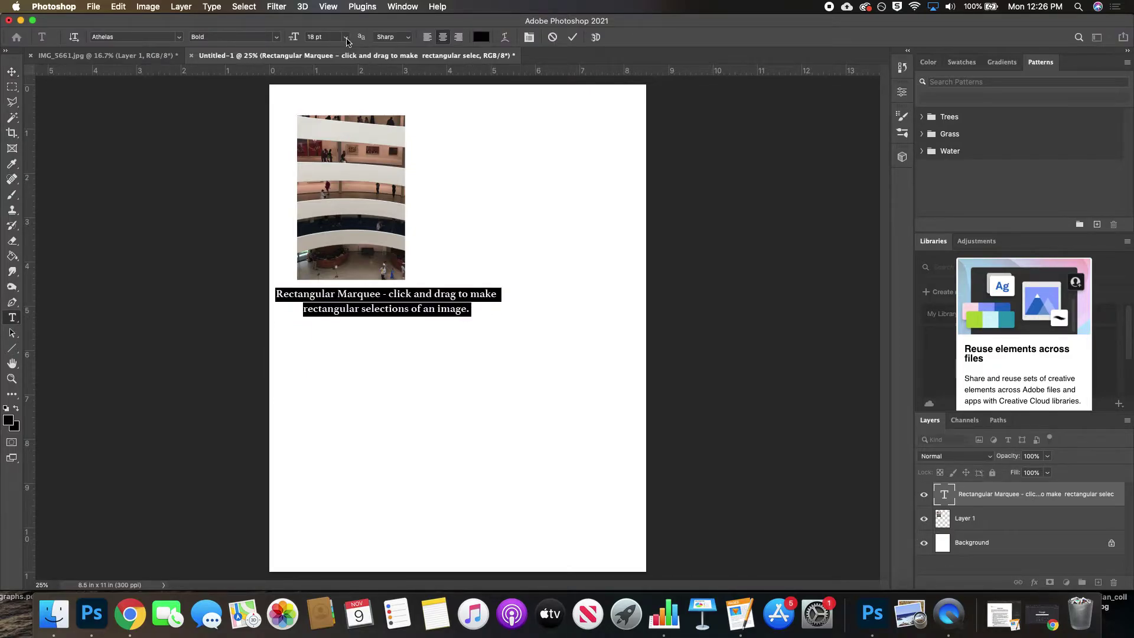
pyautogui.click(347, 38)
pyautogui.click(329, 114)
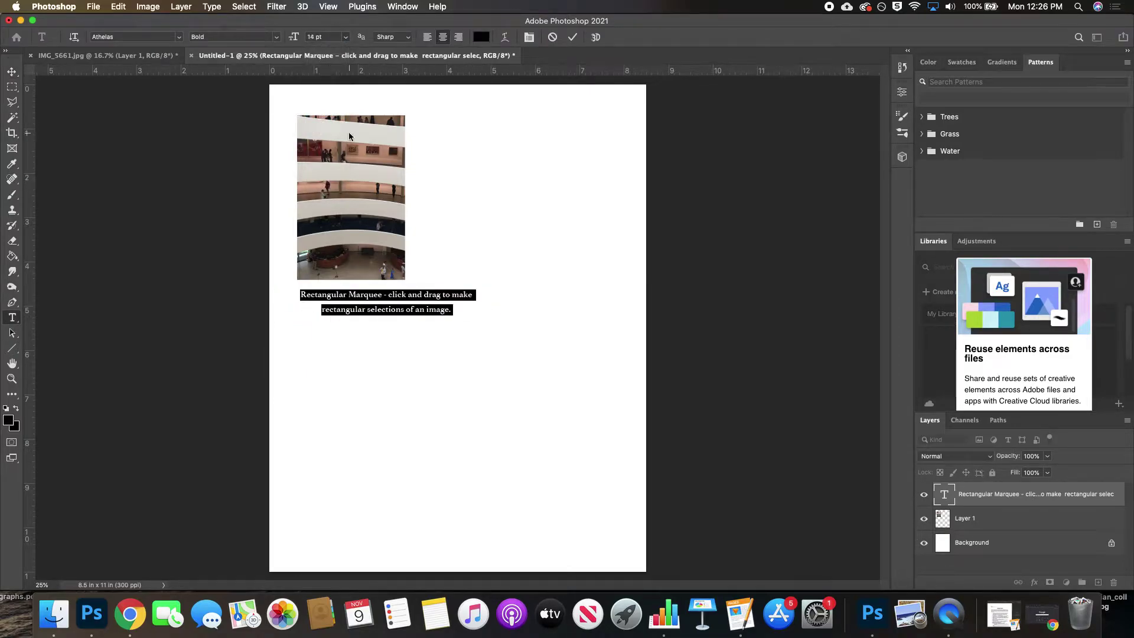
pyautogui.click(572, 37)
pyautogui.click(12, 71)
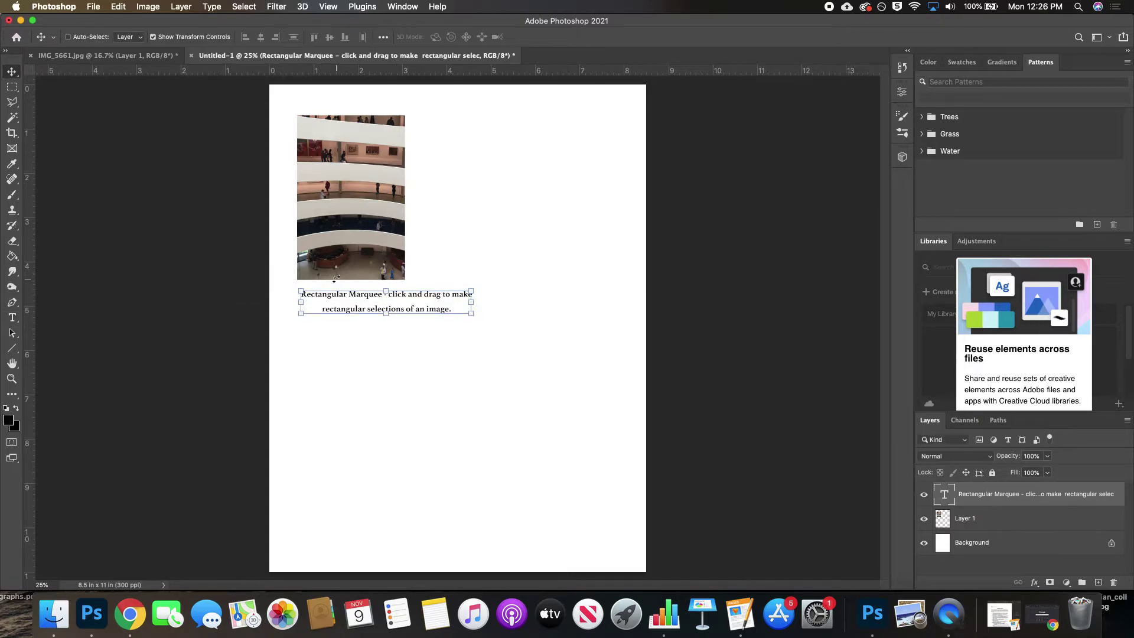
pyautogui.moveTo(436, 306); pyautogui.dragTo(409, 299)
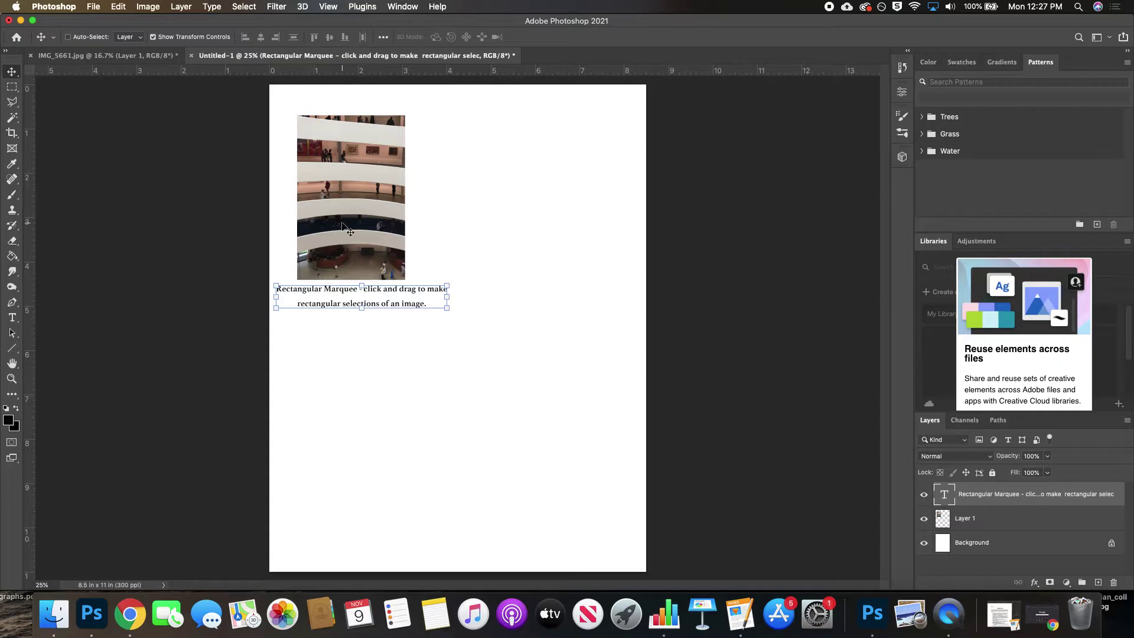
# Step: Return to IMG_5661.jpg, select its Background layer, and check the assignment's list of selection tools in Chrome before returning to Photoshop
pyautogui.click(105, 60)
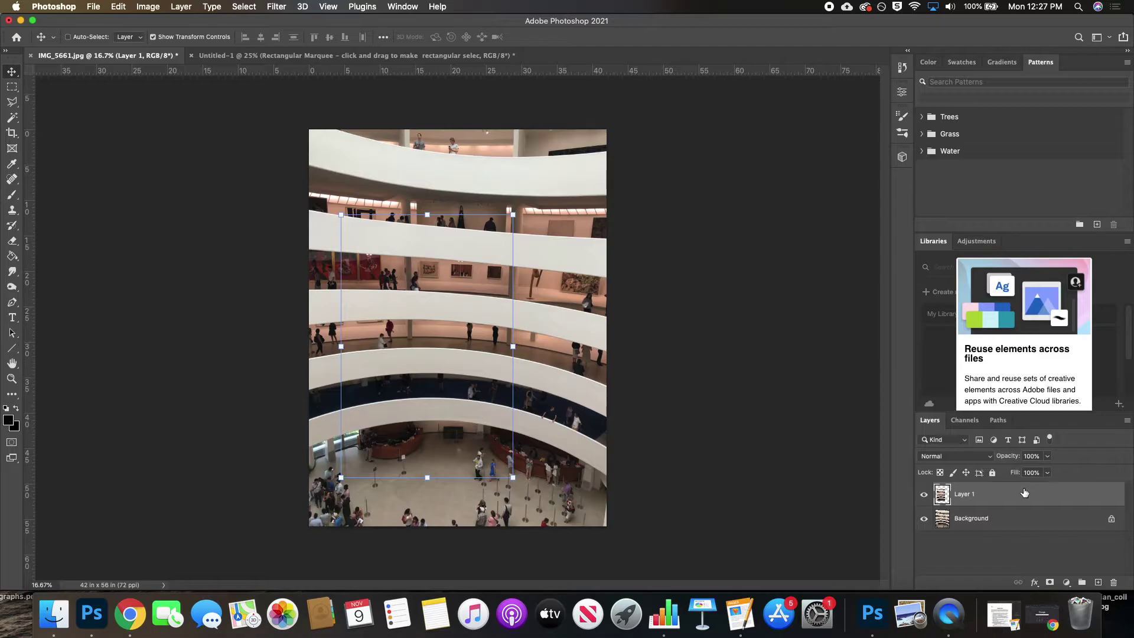
pyautogui.click(1013, 522)
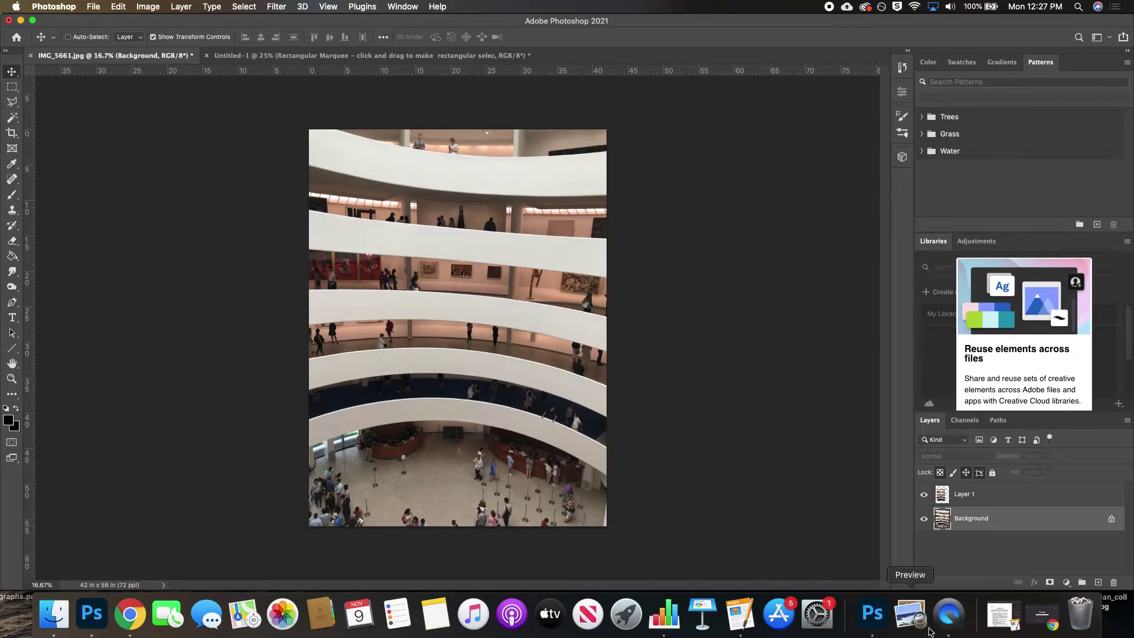
pyautogui.moveTo(827, 25); pyautogui.dragTo(849, 154)
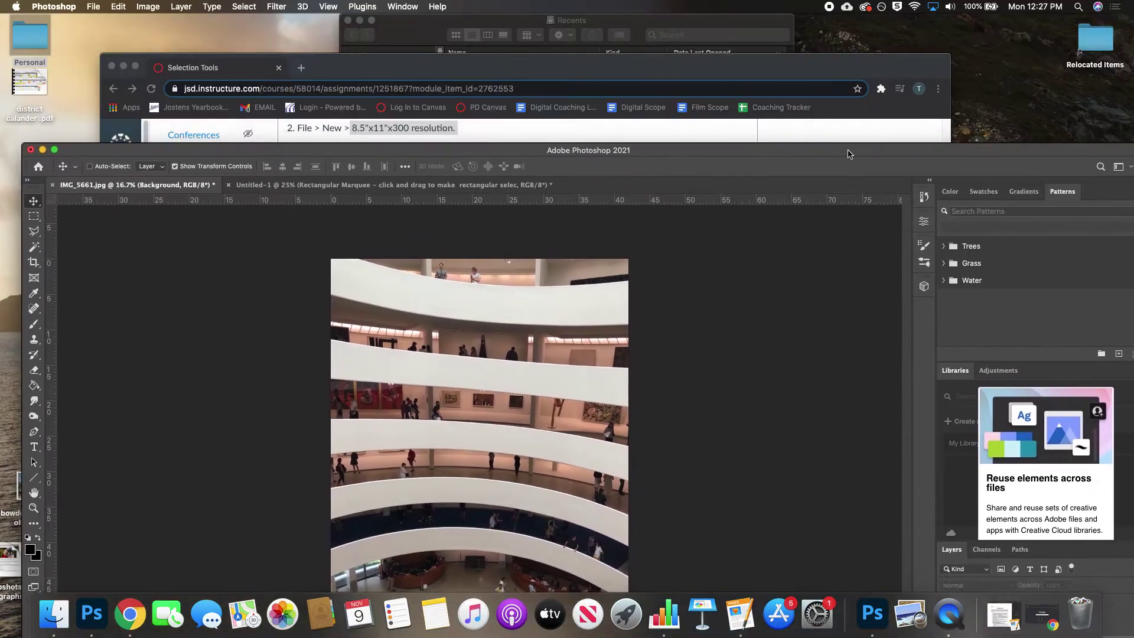
pyautogui.click(816, 61)
pyautogui.scroll(5, 593, 314)
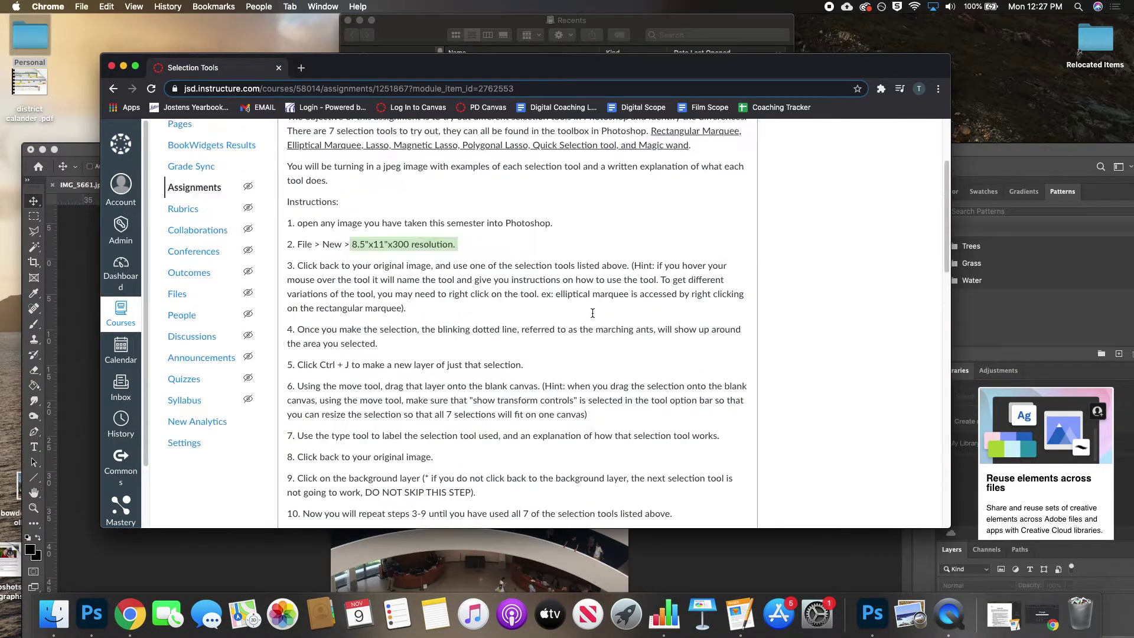
pyautogui.doubleClick(983, 145)
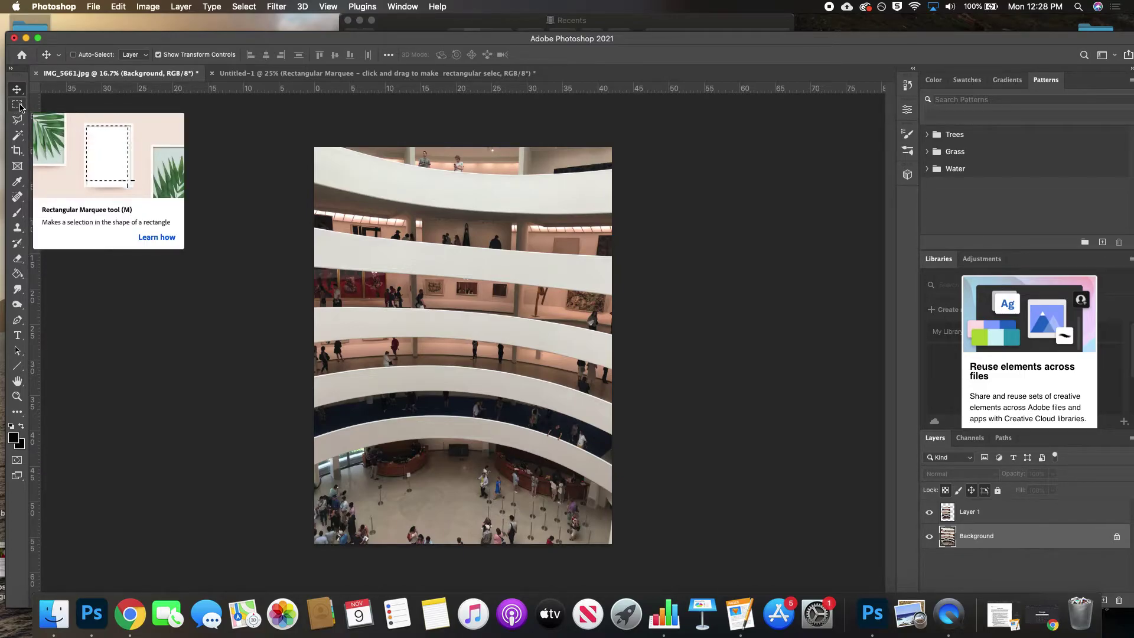
# Step: Select an ellipse about 21 in wide and 40 in high in the photo with the Elliptical Marquee tool and copy it to a new layer
pyautogui.click(19, 105)
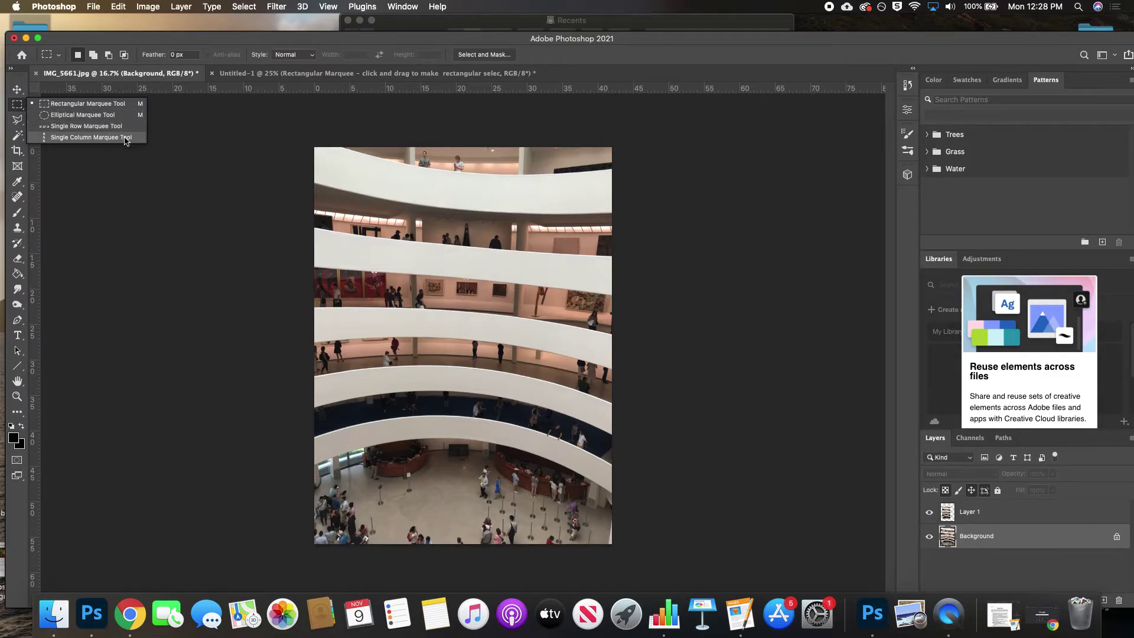
pyautogui.click(116, 116)
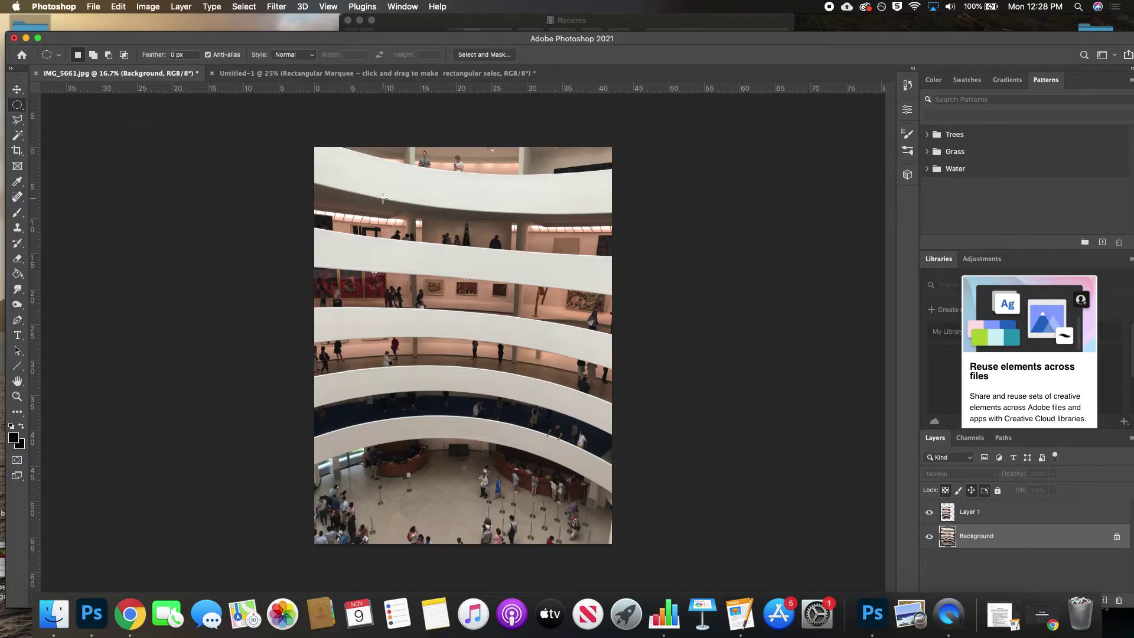
pyautogui.moveTo(374, 223); pyautogui.dragTo(526, 508)
pyautogui.press('super+j')
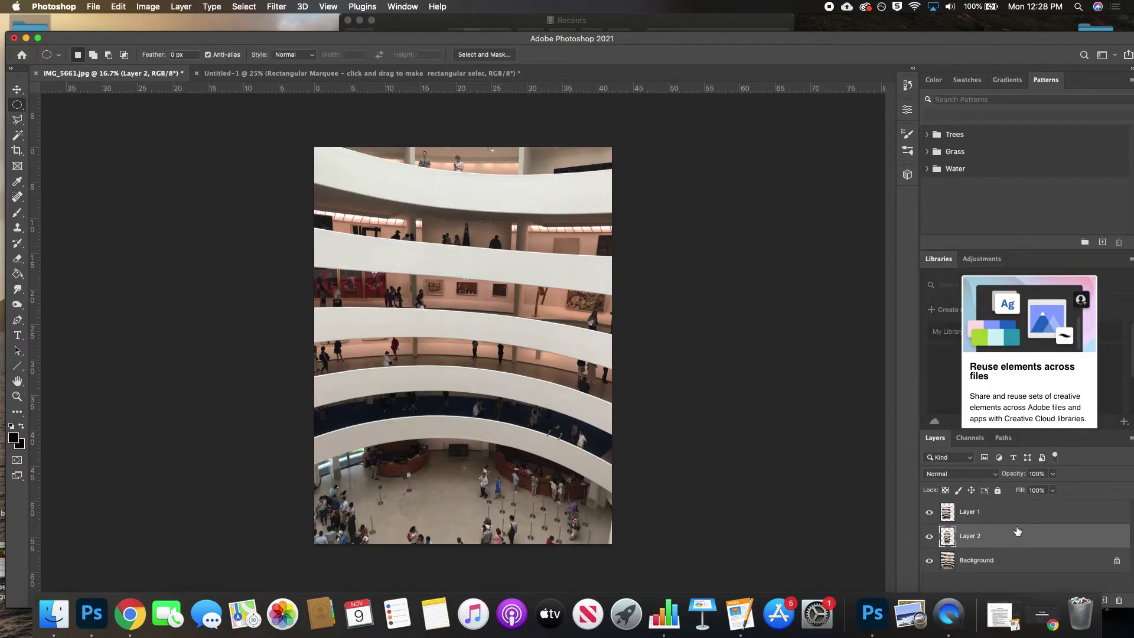
# Step: Copy the photo's elliptical Layer 2 into Untitled-1 with the Move tool and place it on the right half of the page
pyautogui.moveTo(1008, 537); pyautogui.dragTo(464, 288)
pyautogui.click(17, 89)
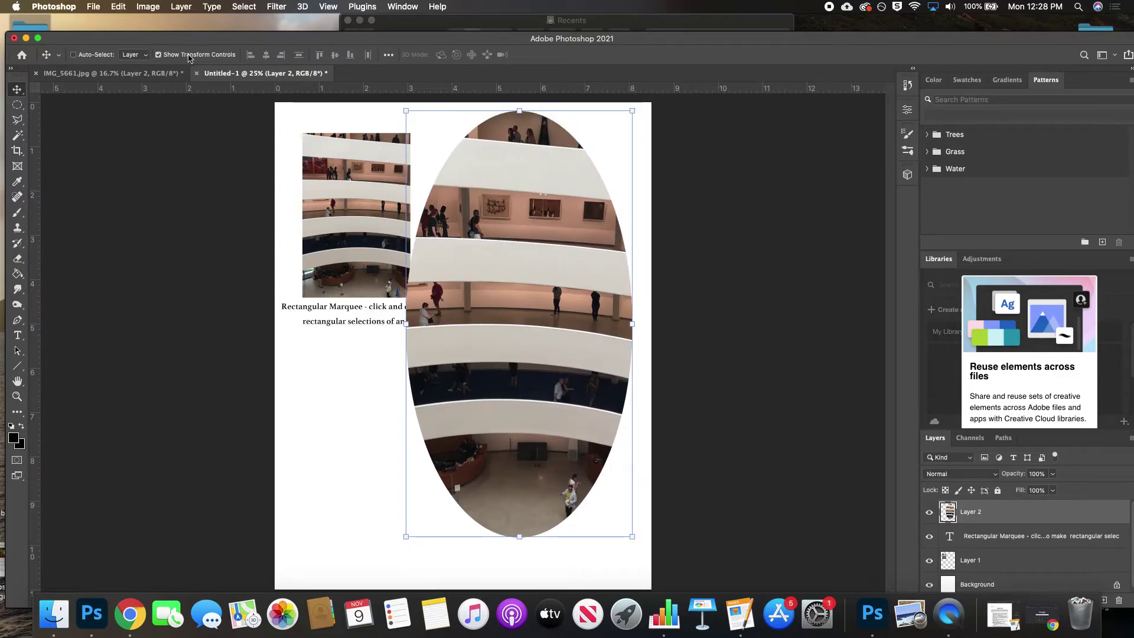
# Step: Scale the elliptical cutout to about 1.8 in wide and 3.5 in high and place it level with the rectangular cutout on the page's right half
pyautogui.moveTo(406, 110); pyautogui.dragTo(586, 290)
pyautogui.moveTo(596, 396); pyautogui.dragTo(580, 225)
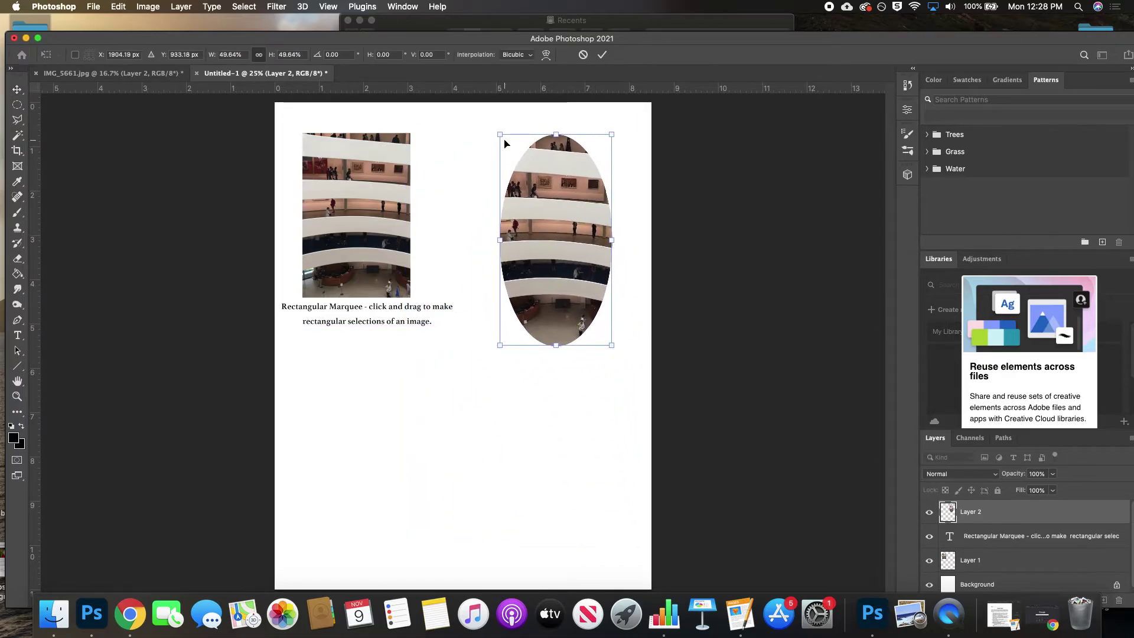
pyautogui.moveTo(499, 134); pyautogui.dragTo(557, 180)
pyautogui.moveTo(592, 231); pyautogui.dragTo(579, 178)
pyautogui.click(602, 55)
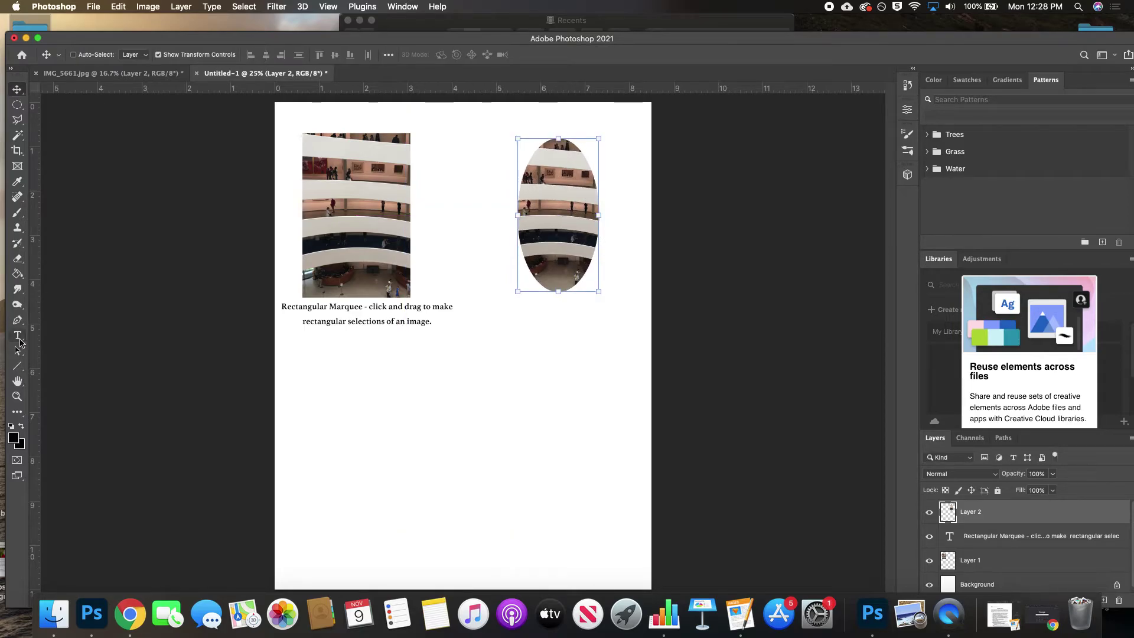
# Step: Add the label "Eliptical Marquee - click and drag to make circular selections of an image." on two lines and centre it below the elliptical cutout
pyautogui.click(17, 335)
pyautogui.click(531, 308)
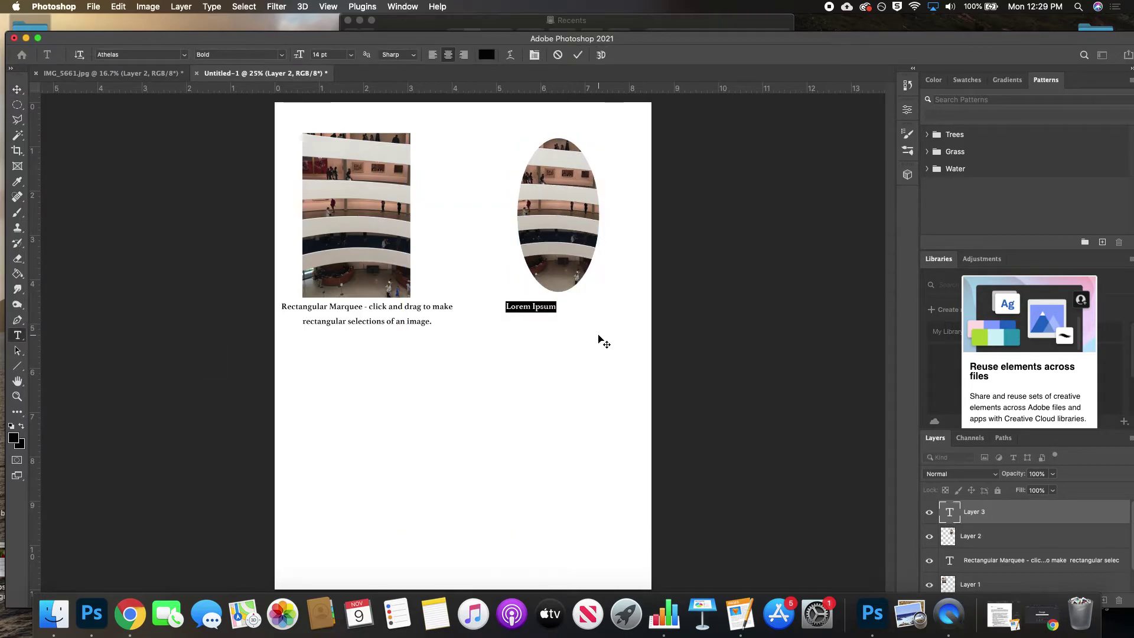
pyautogui.write('Elip')
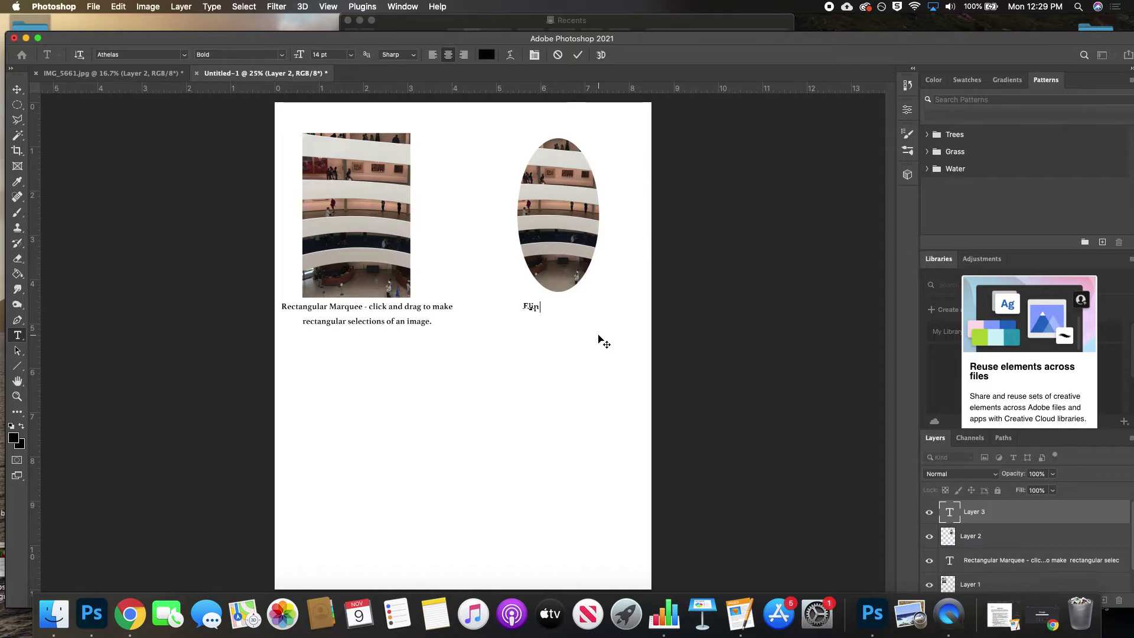
pyautogui.write('tical Mar')
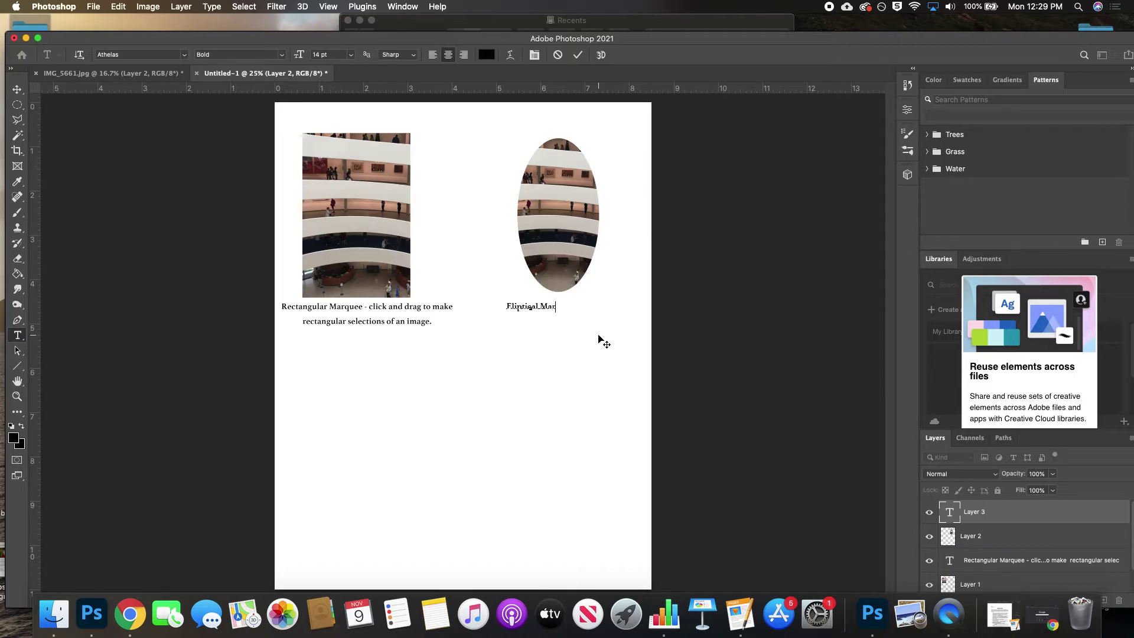
pyautogui.write('quee - click and drag to')
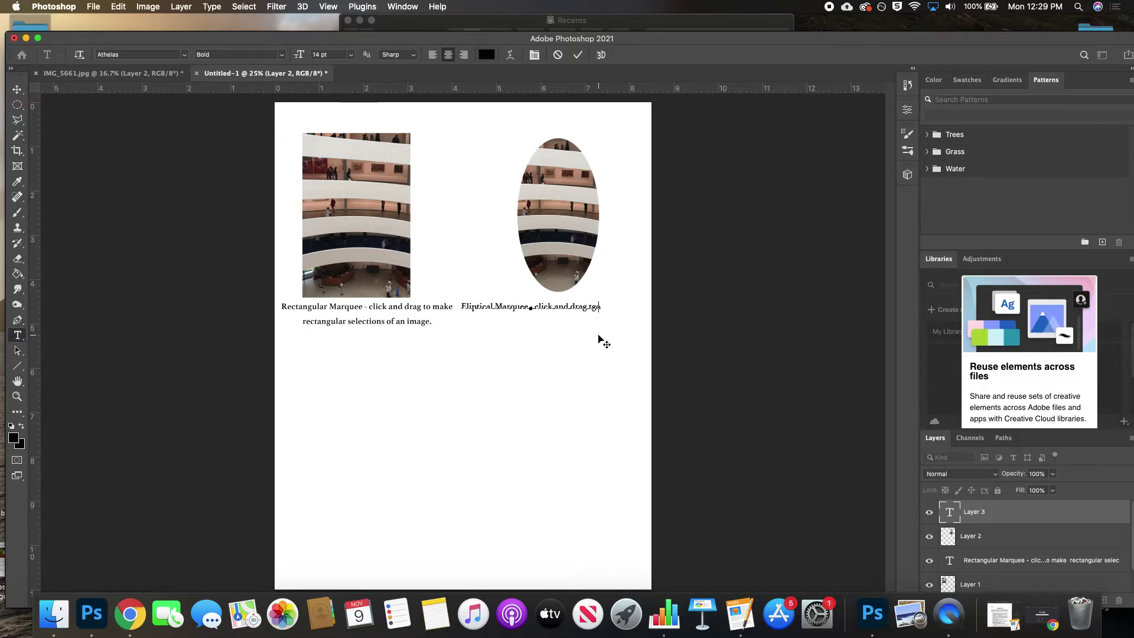
pyautogui.write(' make ')
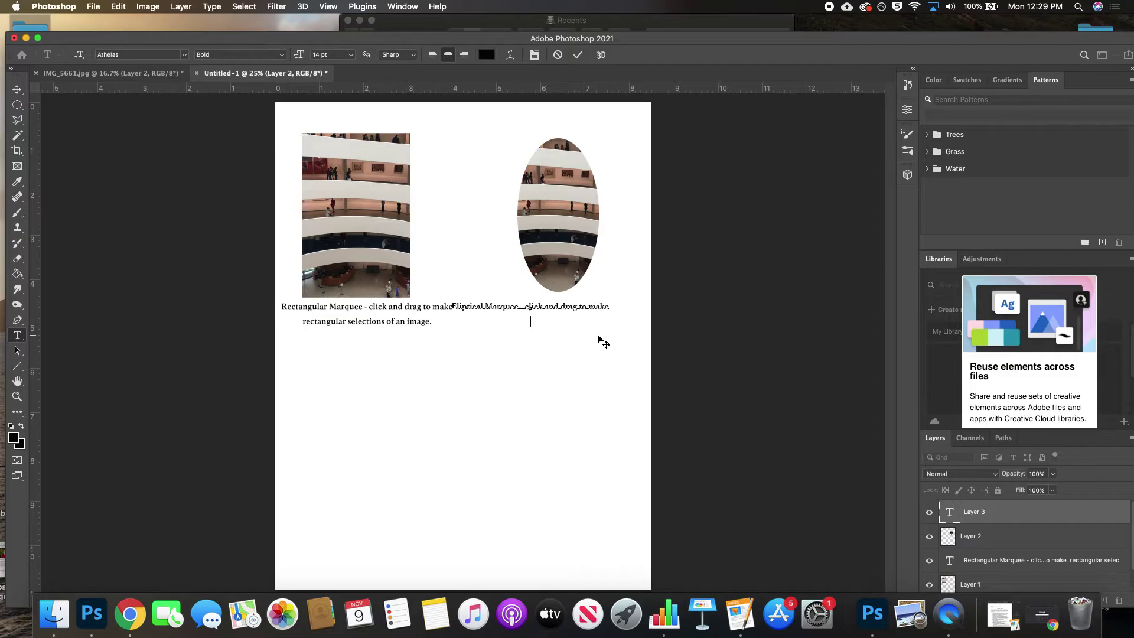
pyautogui.write('circular.')
pyautogui.press('BackSpace')
pyautogui.write('selections of an image.')
pyautogui.click(578, 54)
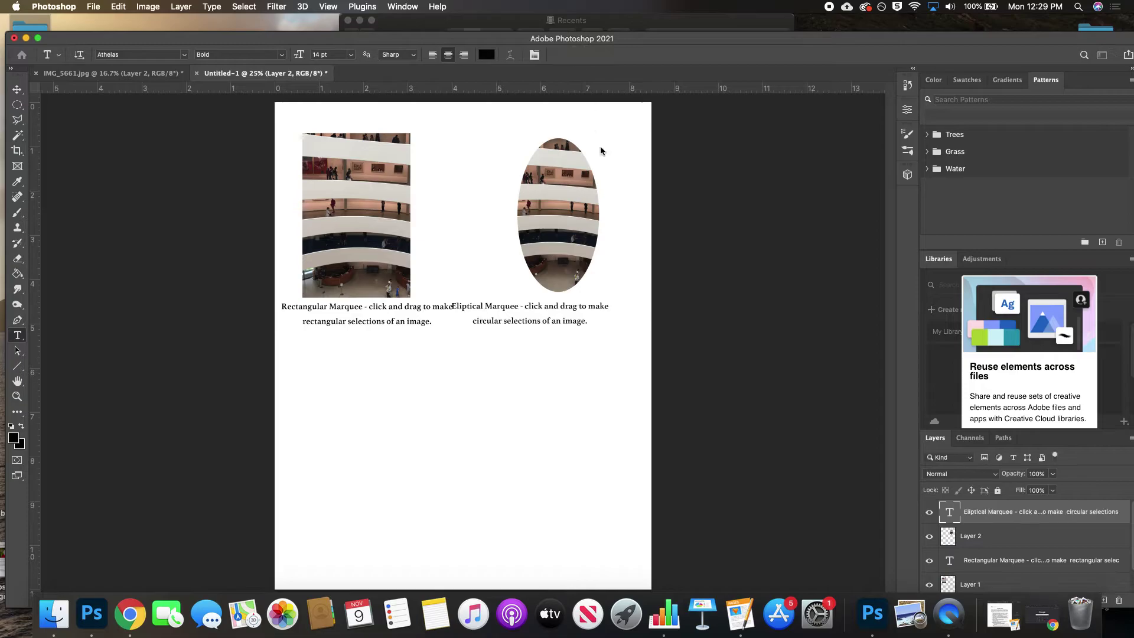
pyautogui.click(17, 89)
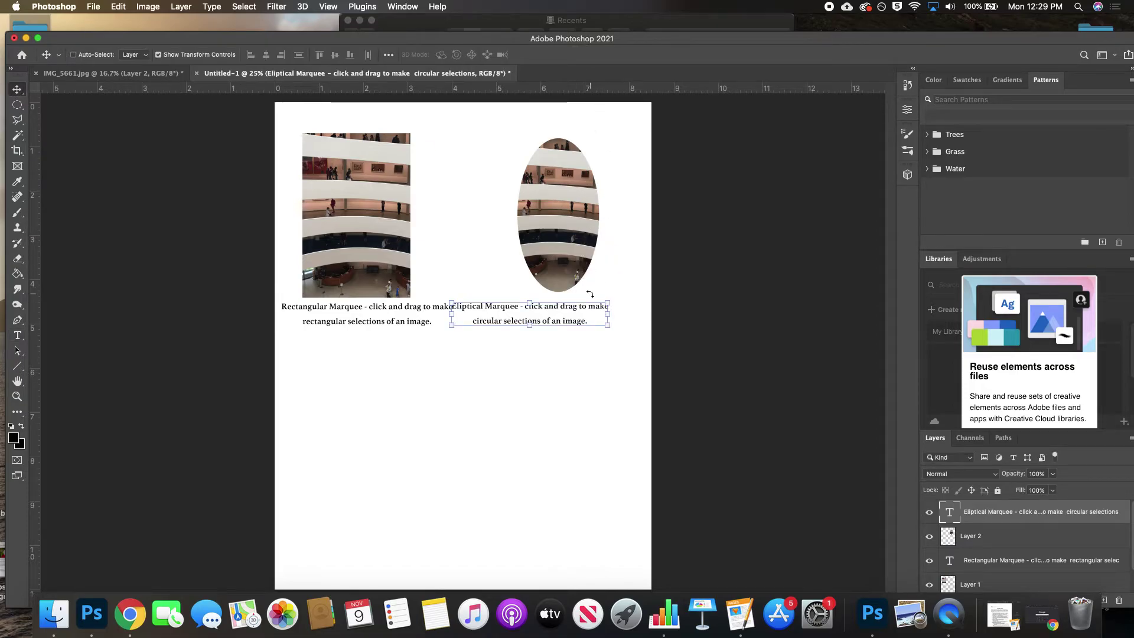
pyautogui.moveTo(579, 306); pyautogui.dragTo(605, 301)
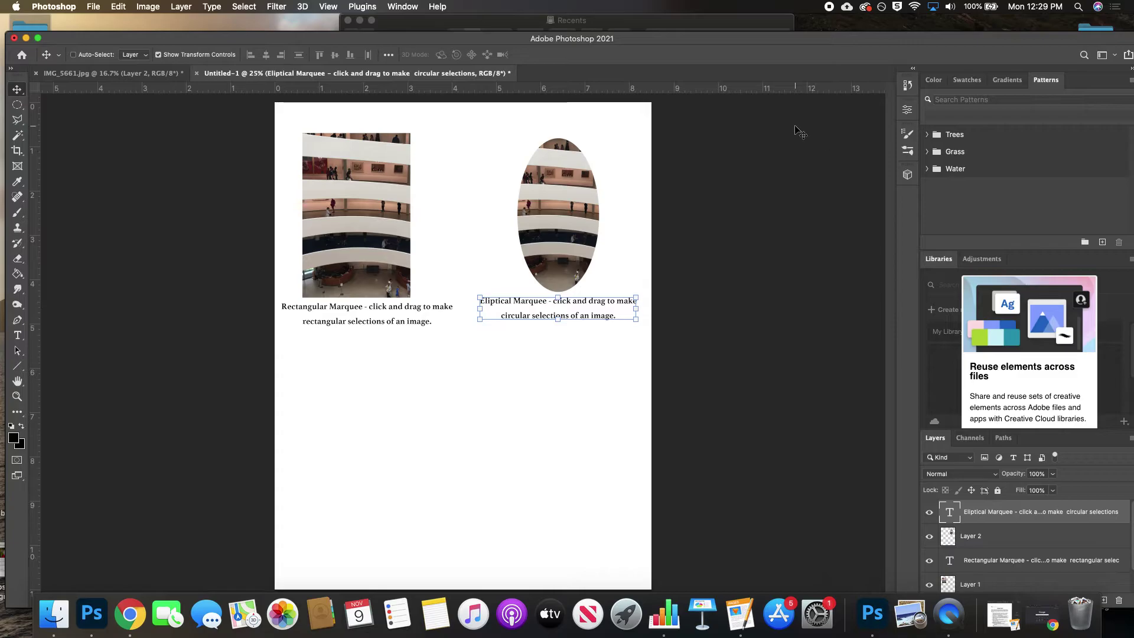
# Step: Check the assignment's list in Chrome for the next selection tool and return to Photoshop
pyautogui.moveTo(703, 45); pyautogui.dragTo(710, 141)
pyautogui.click(619, 70)
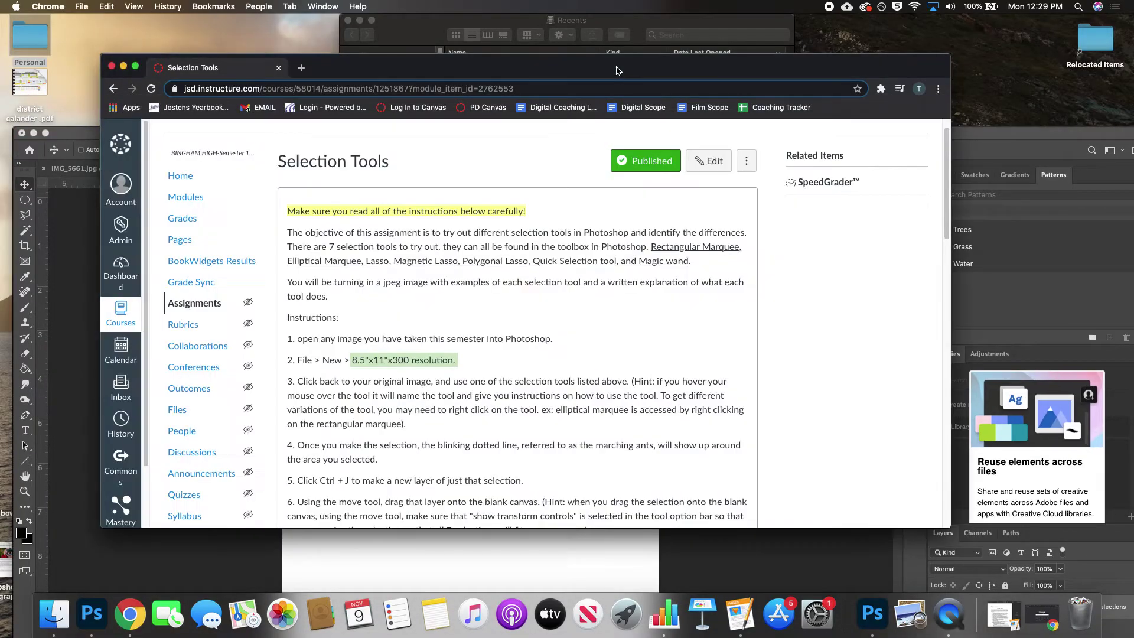
pyautogui.scroll(-1, 538, 376)
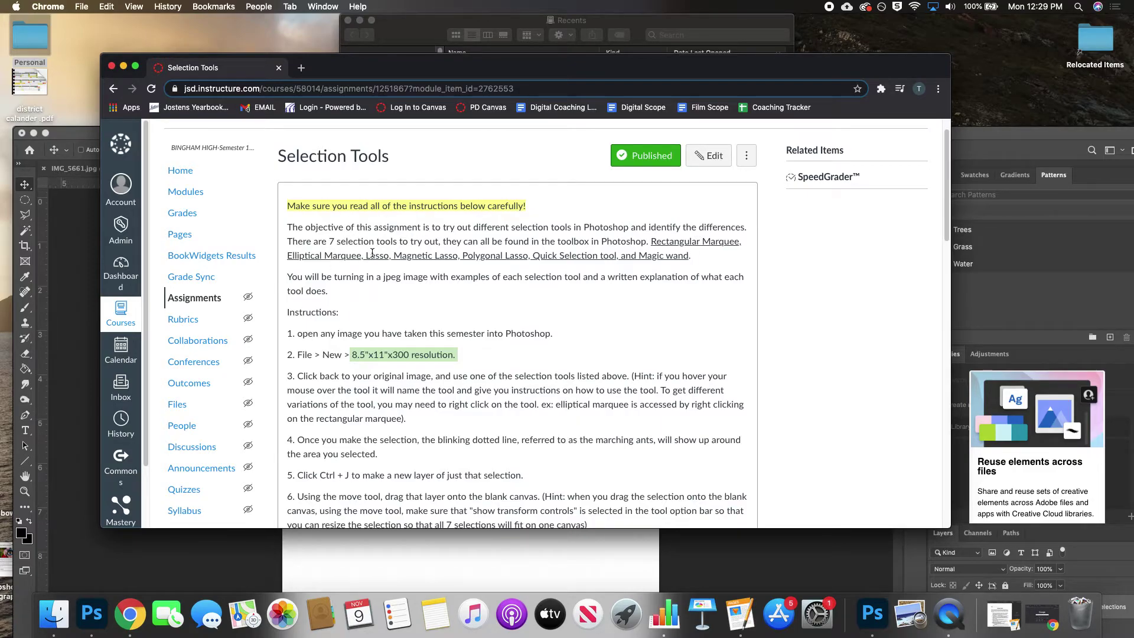
pyautogui.moveTo(975, 136); pyautogui.dragTo(974, 56)
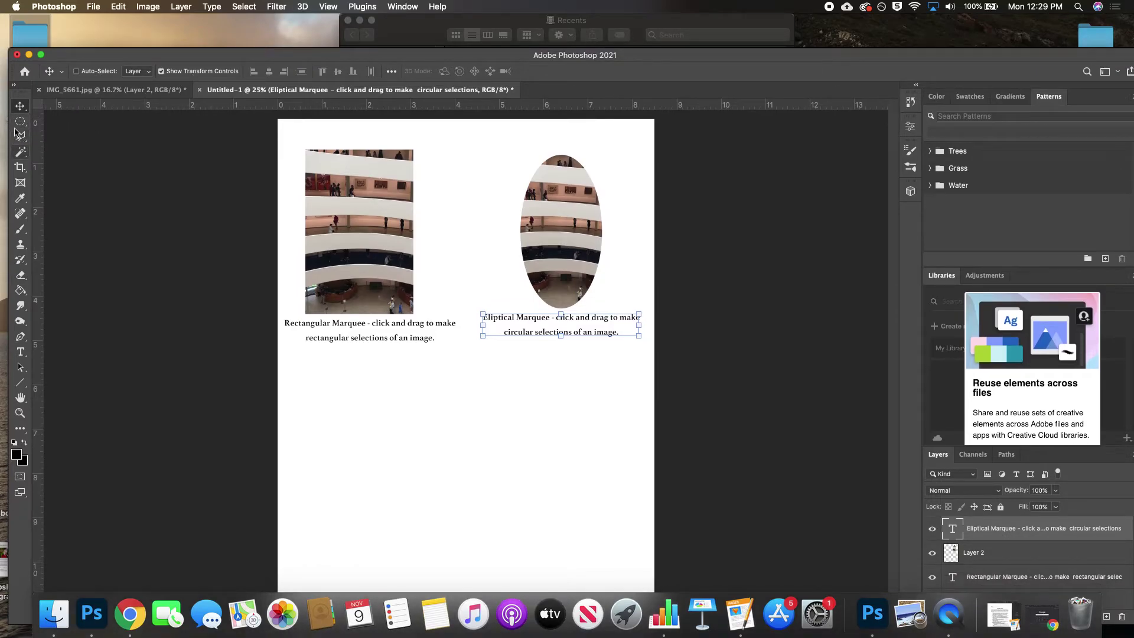
# Step: Lasso a freeform area about 29 in wide and 26 in high in IMG_5661.jpg and copy it from the Background to a new layer
pyautogui.click(25, 139)
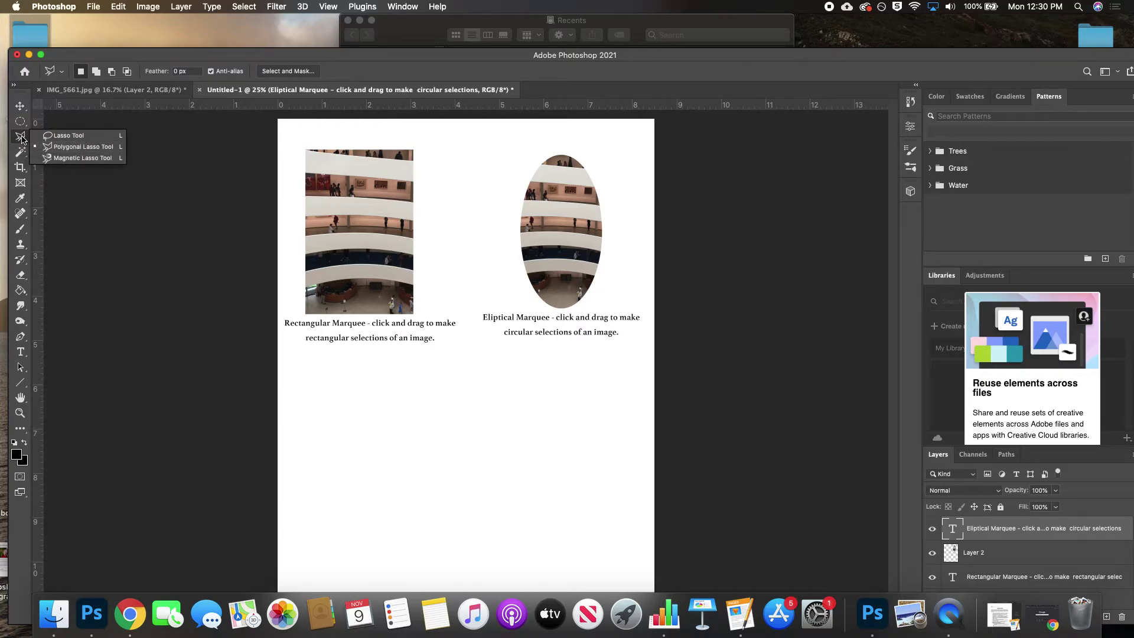
pyautogui.click(112, 90)
pyautogui.click(27, 142)
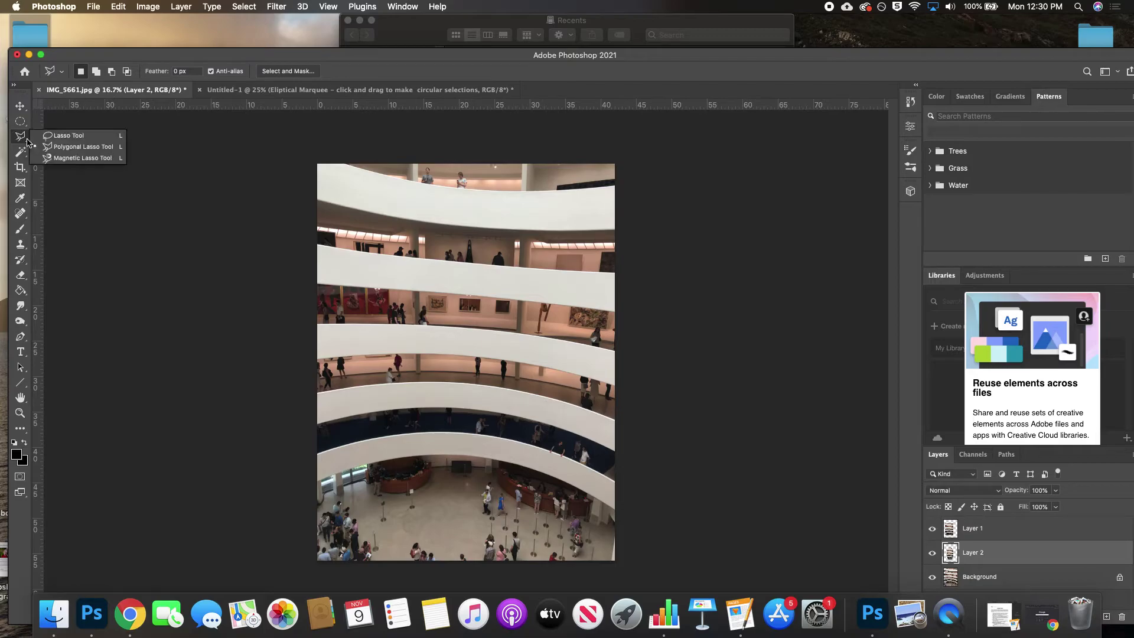
pyautogui.click(59, 136)
pyautogui.moveTo(371, 252)
pyautogui.mouseDown()
pyautogui.moveTo(422, 213)
pyautogui.moveTo(475, 208)
pyautogui.moveTo(536, 228)
pyautogui.moveTo(569, 271)
pyautogui.moveTo(572, 362)
pyautogui.moveTo(548, 387)
pyautogui.moveTo(496, 394)
pyautogui.moveTo(415, 354)
pyautogui.moveTo(371, 266)
pyautogui.mouseUp()
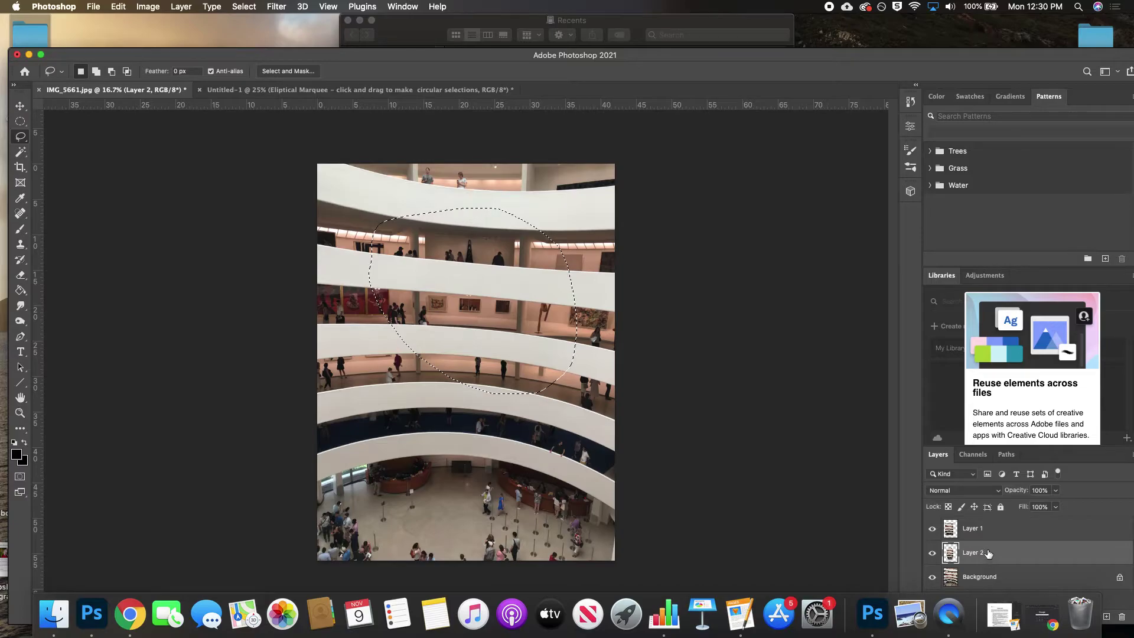
pyautogui.click(1034, 576)
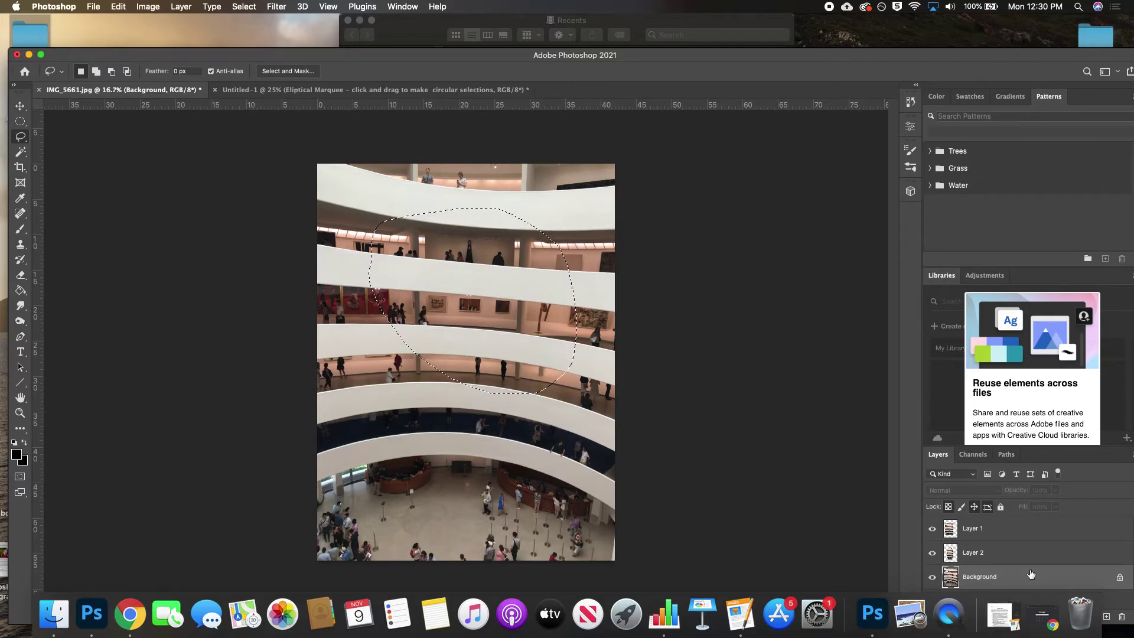
pyautogui.press('super+j')
# Step: Copy the lassoed layer into Untitled-1 and scale it to about 39%, placed below the Rectangular Marquee label
pyautogui.moveTo(1024, 577); pyautogui.dragTo(442, 438)
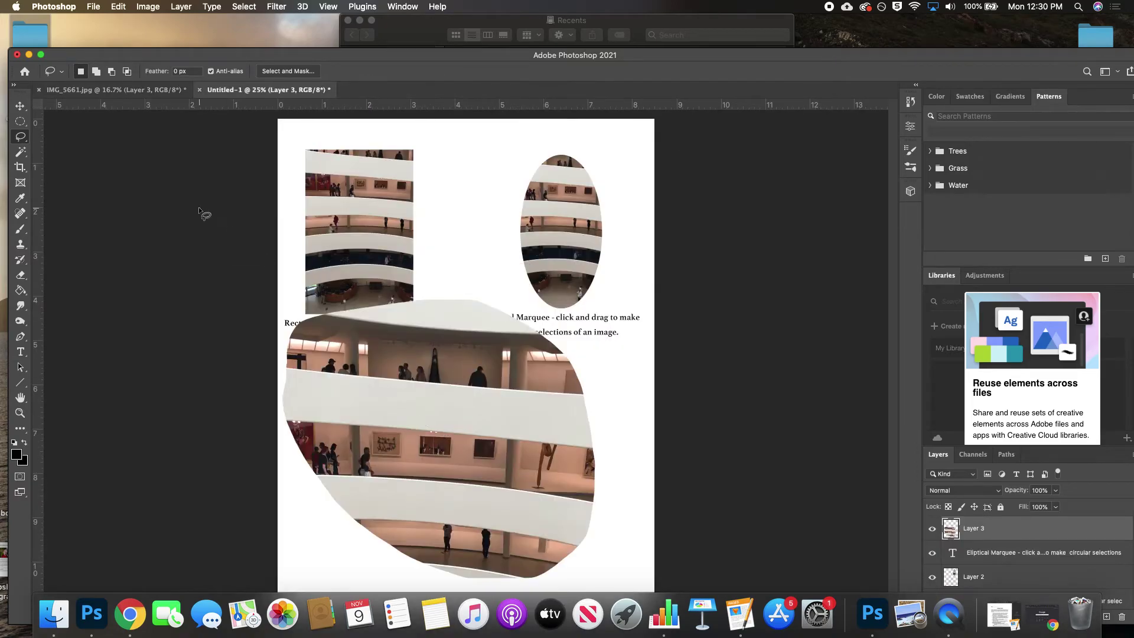
pyautogui.click(20, 106)
pyautogui.hotkey('ctrl', 't')
pyautogui.moveTo(595, 300); pyautogui.dragTo(404, 469)
pyautogui.moveTo(362, 515); pyautogui.dragTo(364, 409)
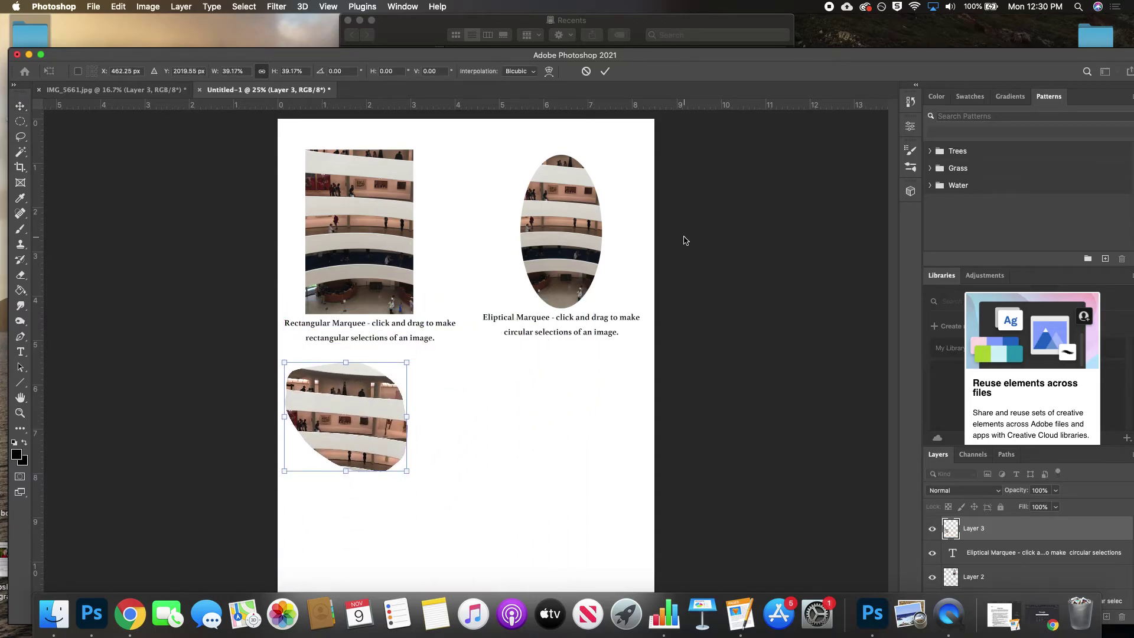
pyautogui.click(605, 71)
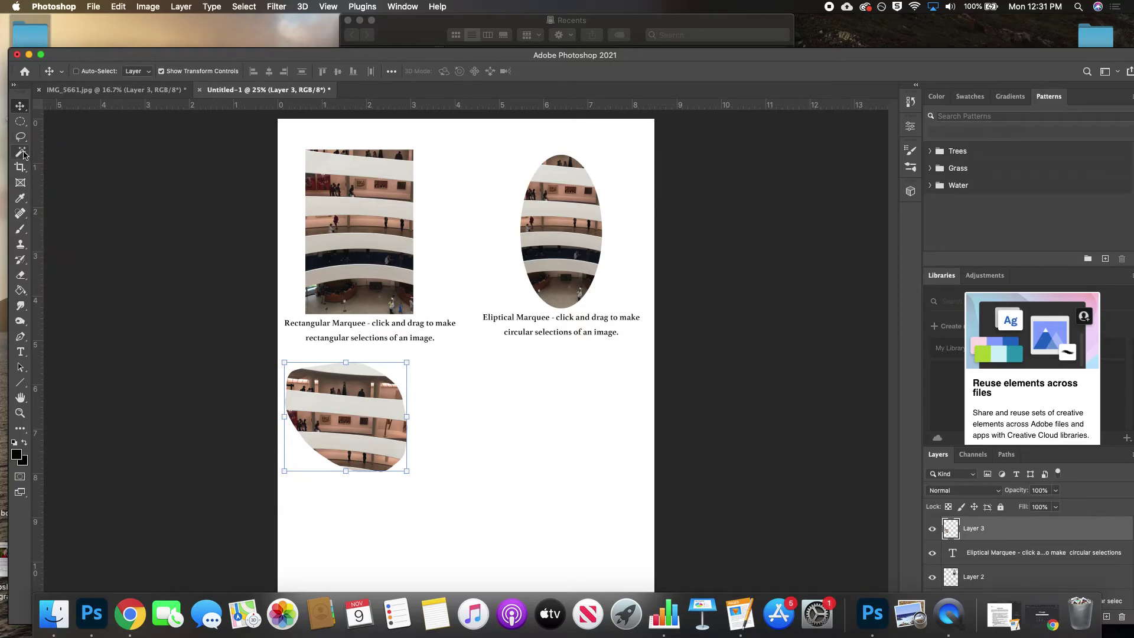
# Step: Choose the Quick Selection tool and select the Background layer in IMG_5661.jpg
pyautogui.click(23, 155)
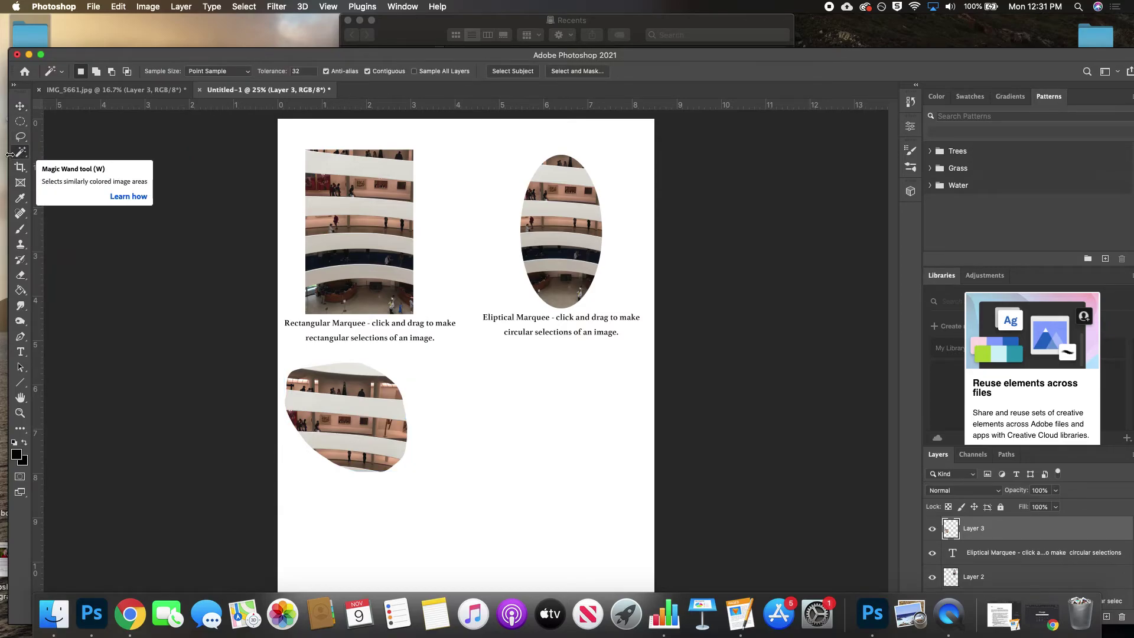
pyautogui.click(21, 138)
pyautogui.click(24, 140)
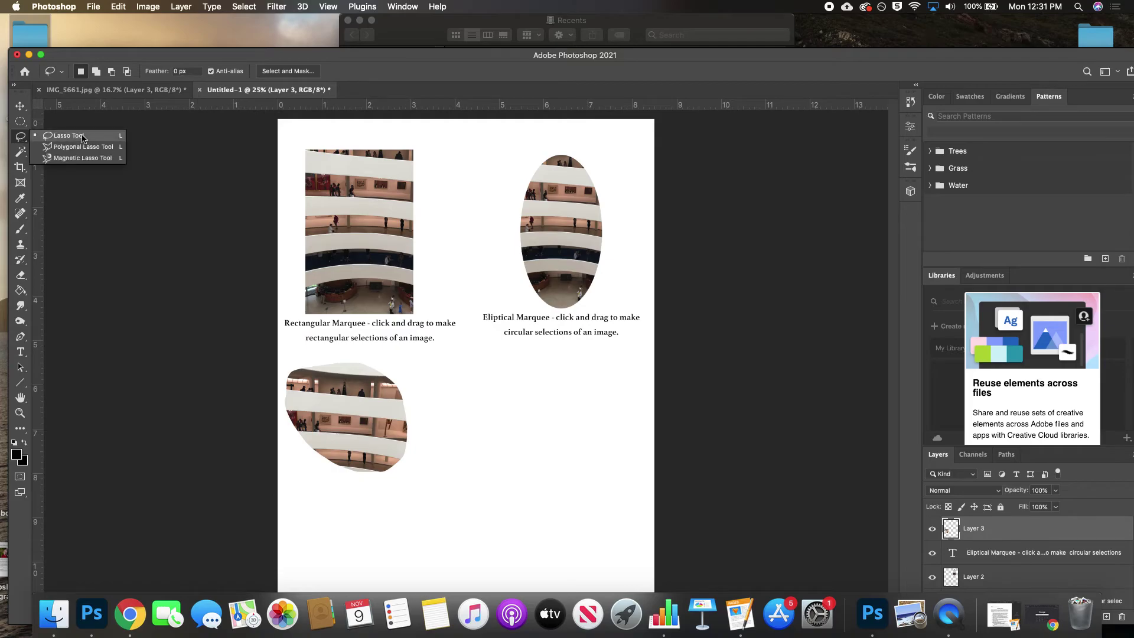
pyautogui.click(22, 154)
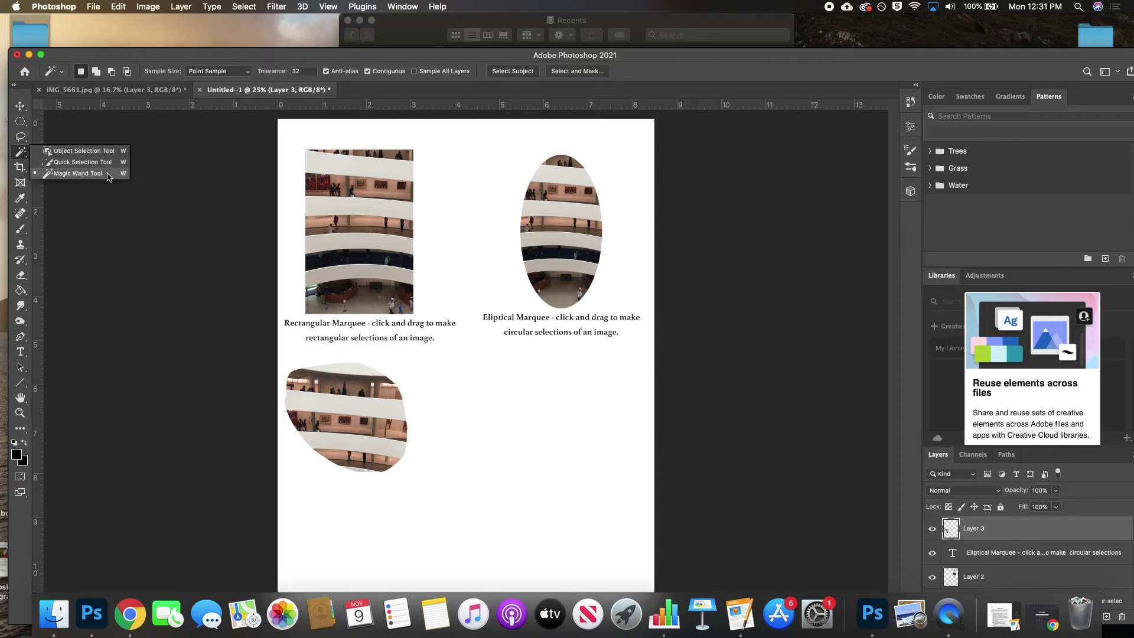
pyautogui.click(105, 162)
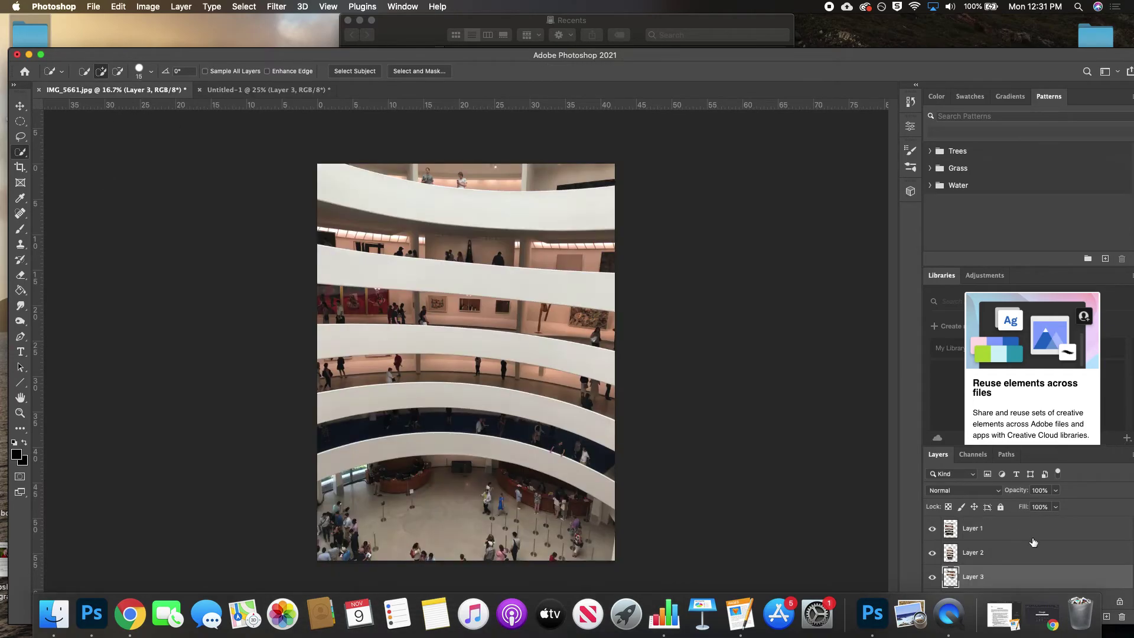
pyautogui.scroll(-1, 1034, 544)
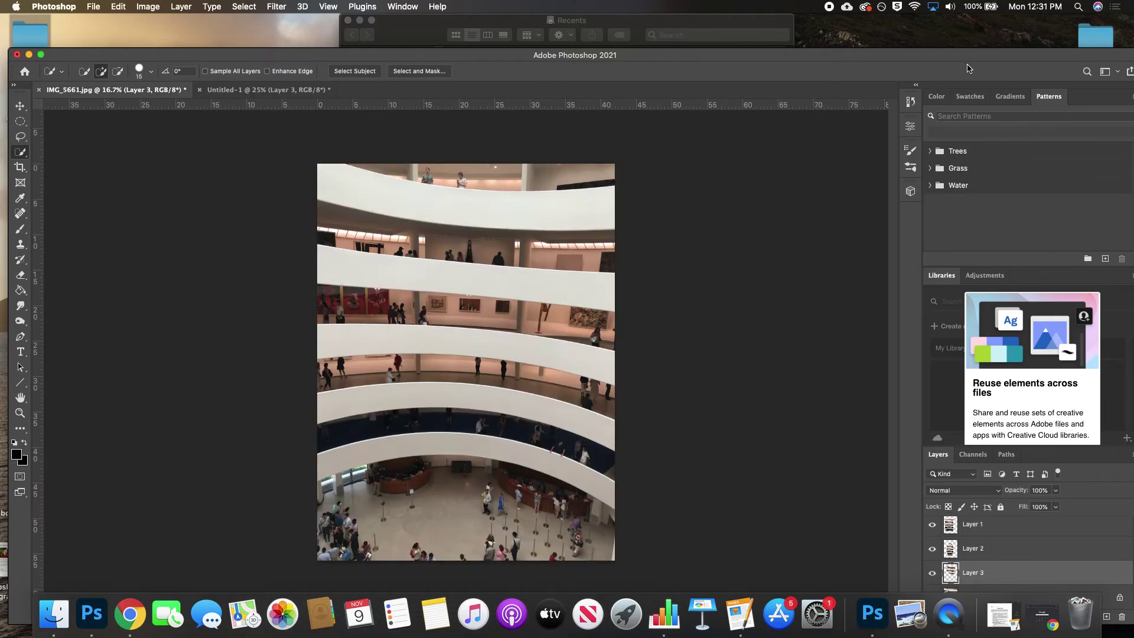
pyautogui.moveTo(966, 61); pyautogui.dragTo(958, 36)
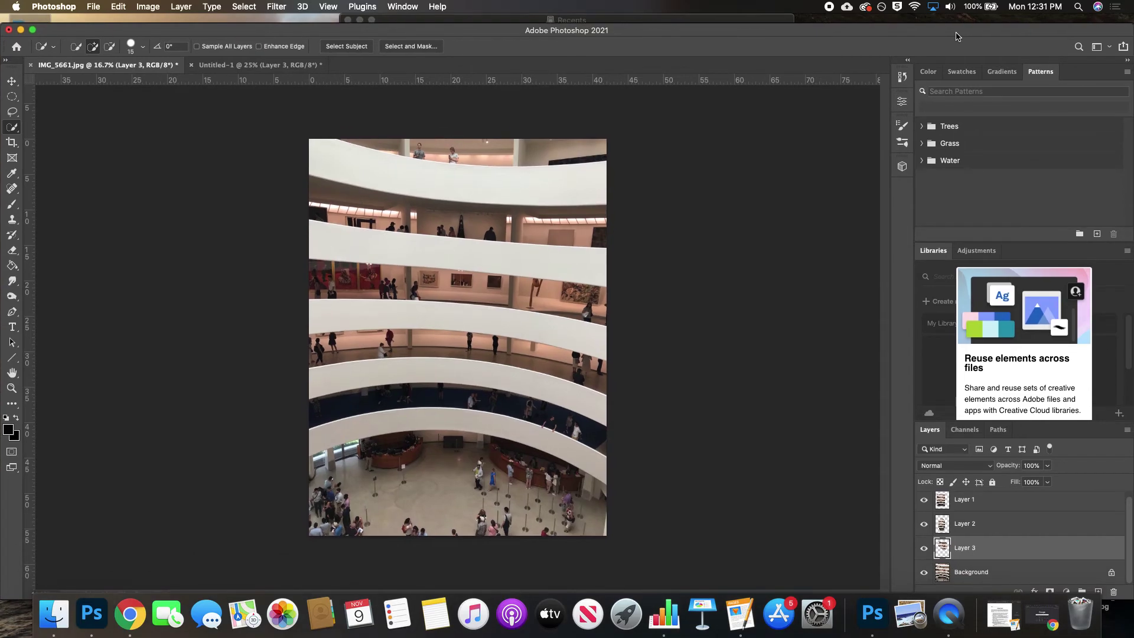
pyautogui.click(1001, 571)
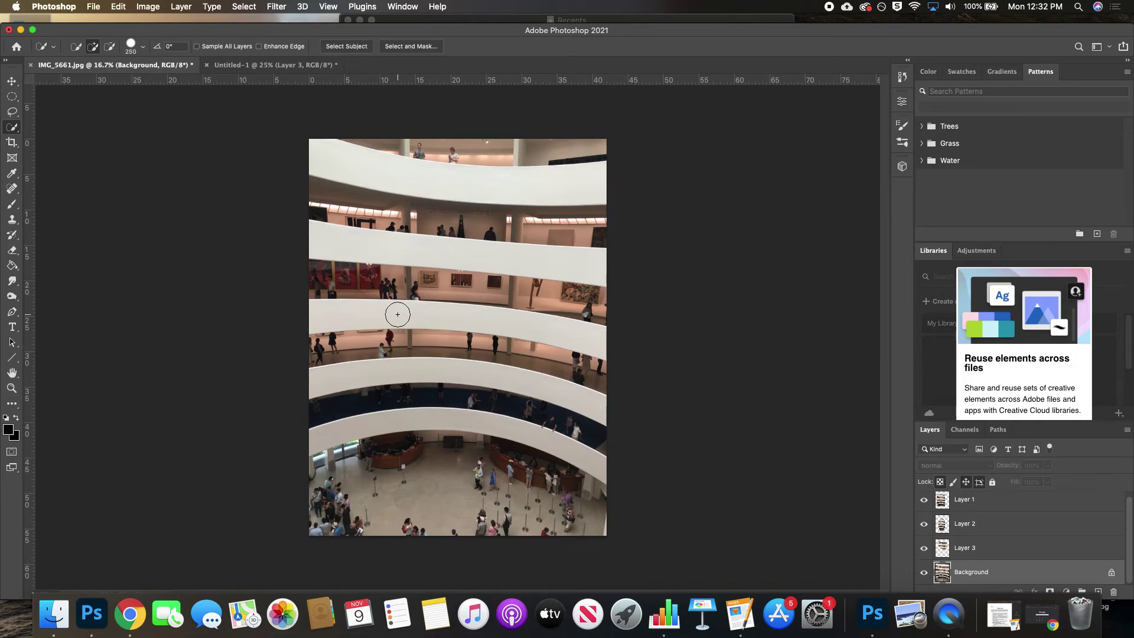
# Step: Select the photo's top three white balcony bands with a size 250 Quick Selection brush and deselect them again
pyautogui.moveTo(397, 314)
pyautogui.mouseDown()
pyautogui.moveTo(423, 314)
pyautogui.moveTo(305, 312)
pyautogui.mouseUp()
pyautogui.click(579, 266)
pyautogui.moveTo(581, 270); pyautogui.dragTo(322, 248)
pyautogui.click(323, 167)
pyautogui.moveTo(501, 186); pyautogui.dragTo(429, 180)
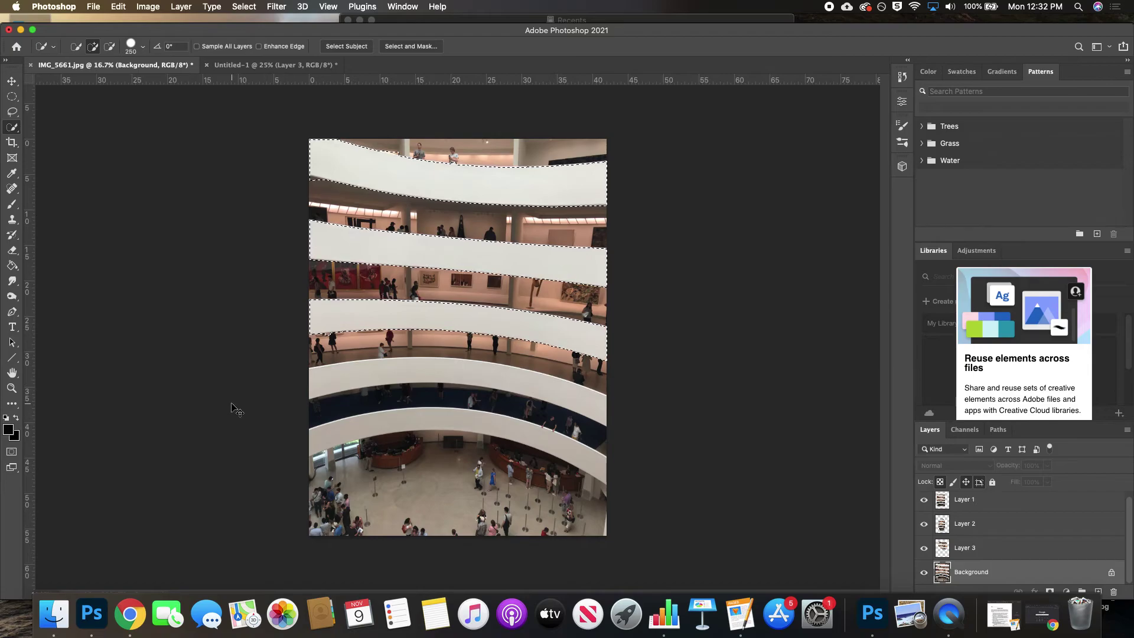
pyautogui.press('super+s')
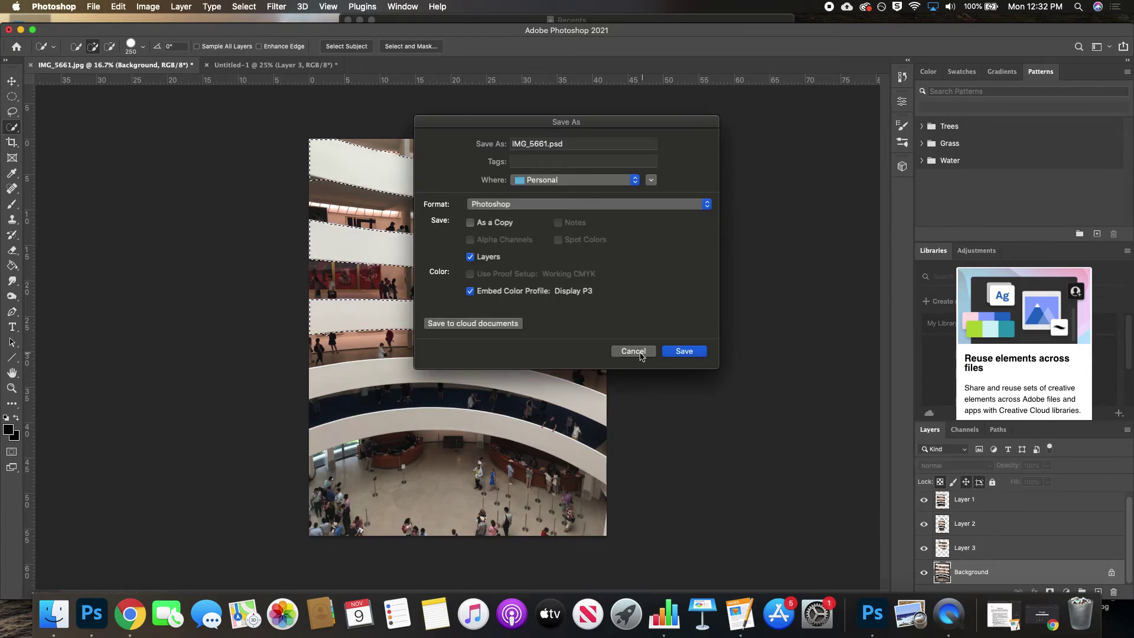
pyautogui.click(641, 353)
pyautogui.press('super+d')
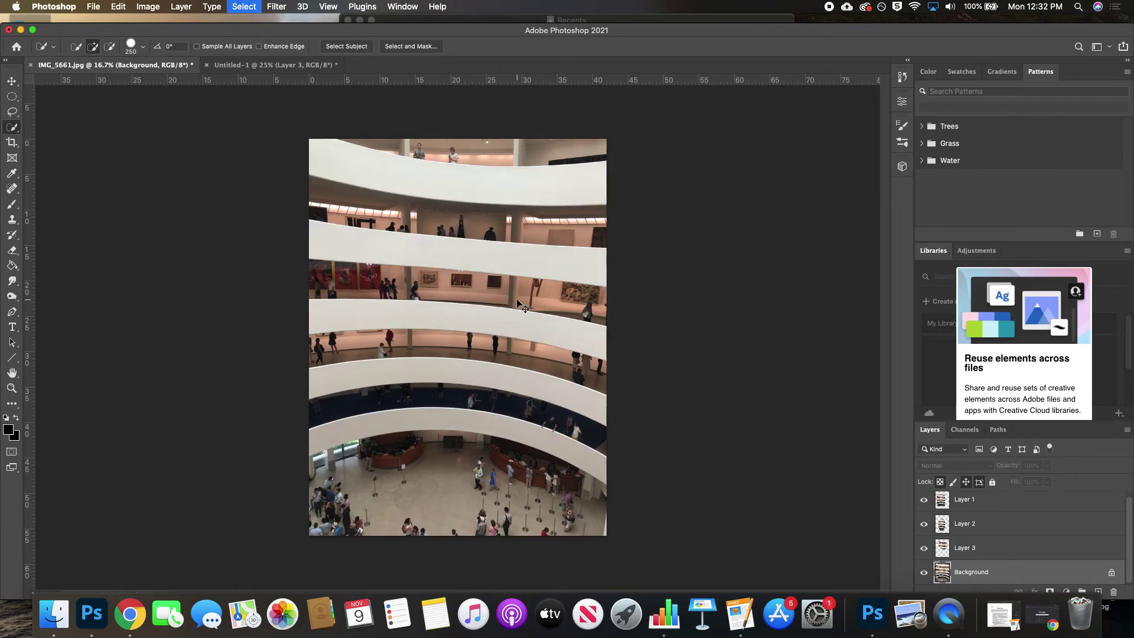
# Step: Select the white balcony bands one at a time with the Magic Wand tool at tolerance 32, ending on the top band
pyautogui.rightClick(10, 133)
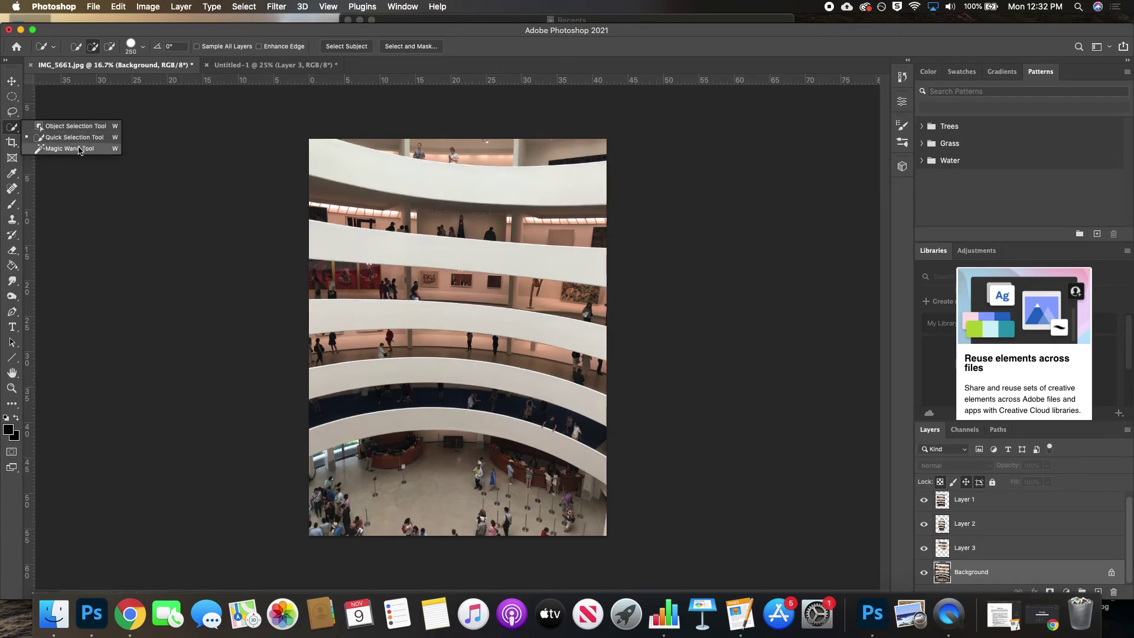
pyautogui.click(51, 150)
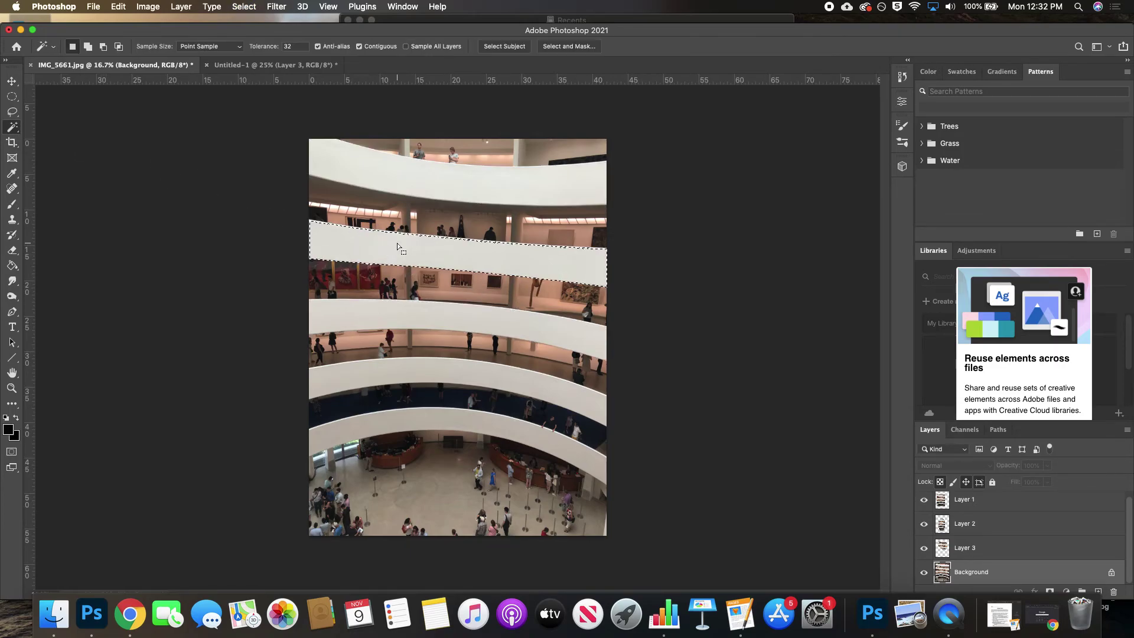
pyautogui.click(386, 314)
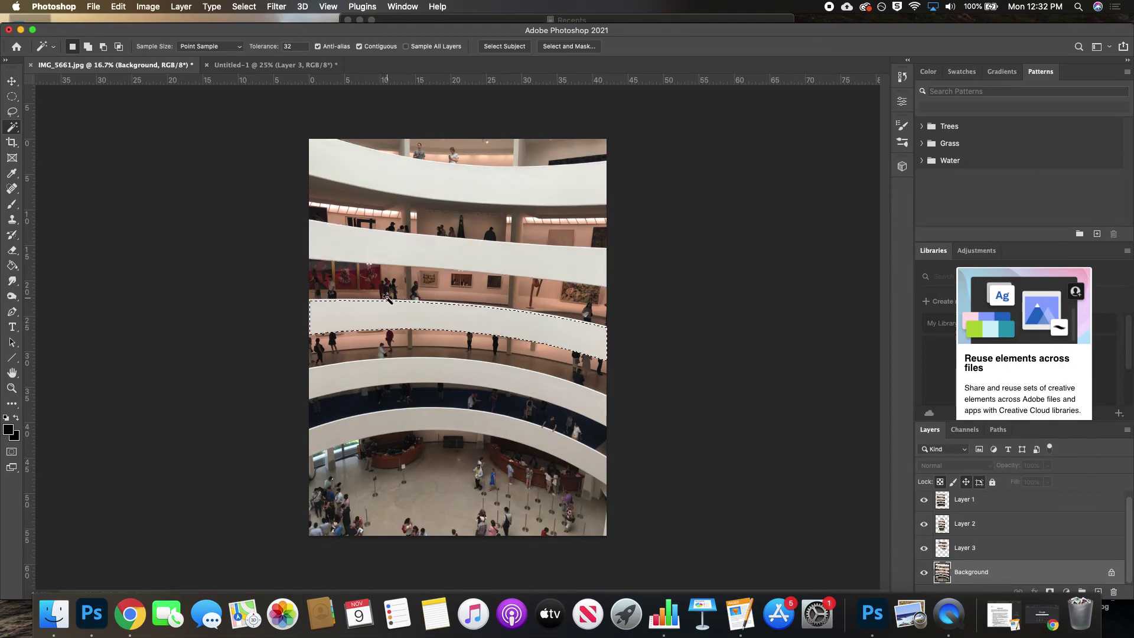
pyautogui.click(434, 175)
# Step: Add the second and third white bands to the Magic Wand selection and subtract both from it again
pyautogui.press('shift')
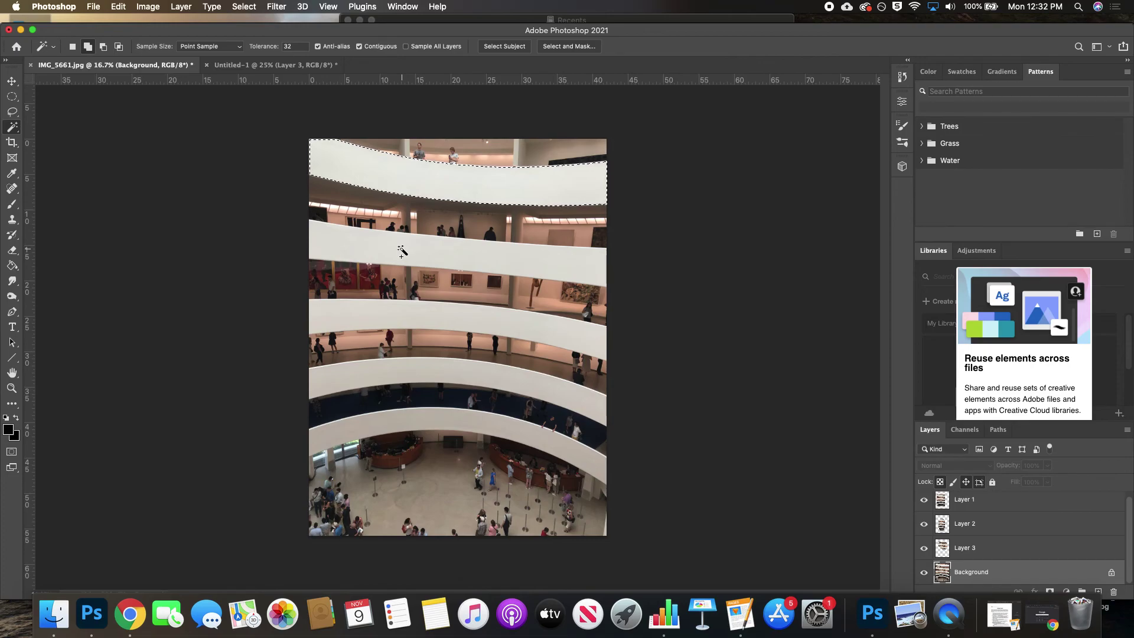
pyautogui.keyDown('shift'); pyautogui.click(405, 251); pyautogui.keyUp('shift')
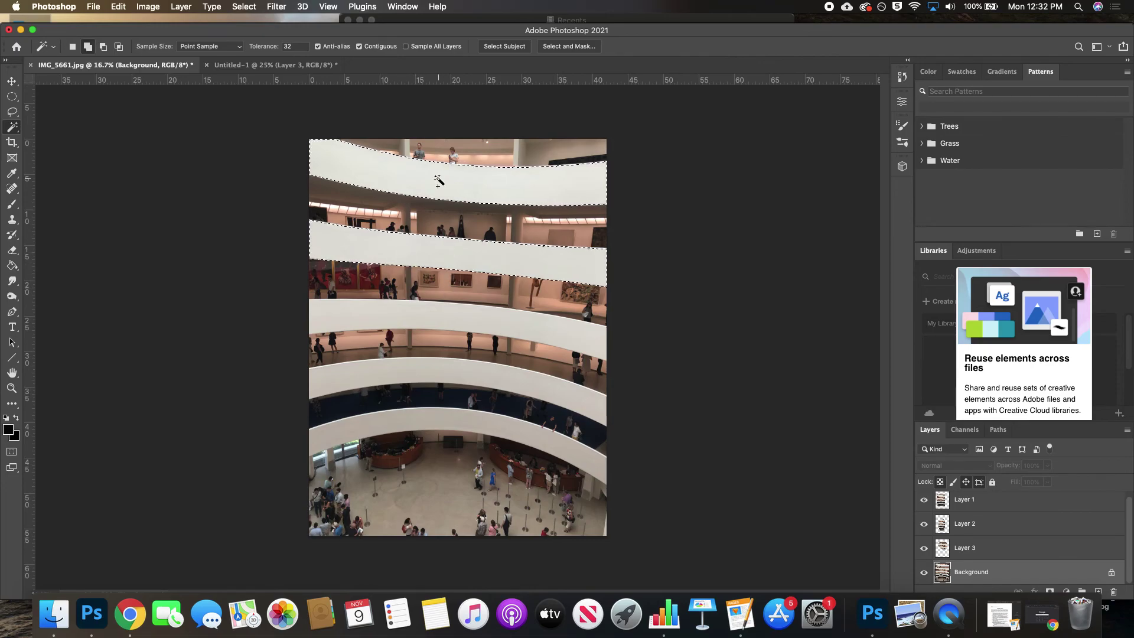
pyautogui.keyDown('shift'); pyautogui.click(414, 315); pyautogui.keyUp('shift')
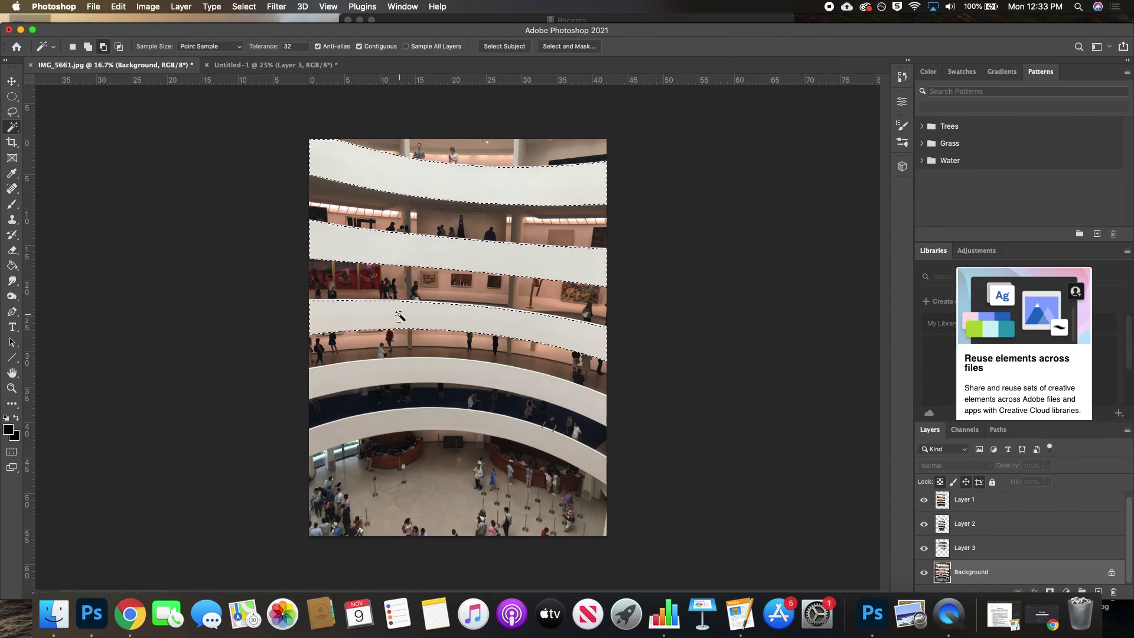
pyautogui.keyDown('alt'); pyautogui.click(399, 311); pyautogui.keyUp('alt')
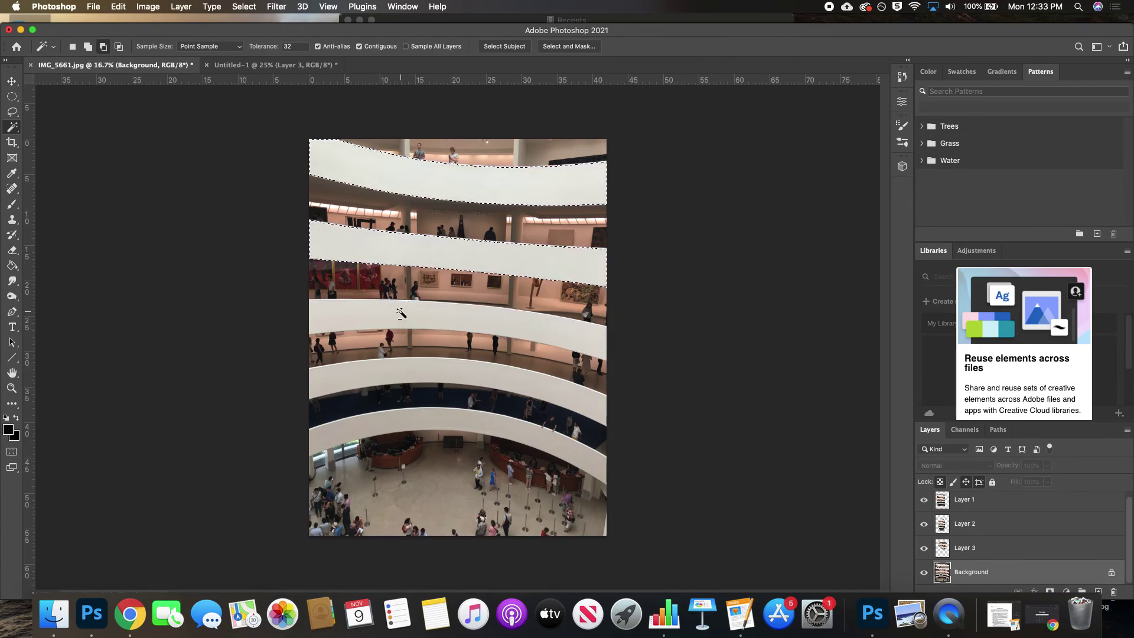
pyautogui.keyDown('alt'); pyautogui.click(399, 236); pyautogui.keyUp('alt')
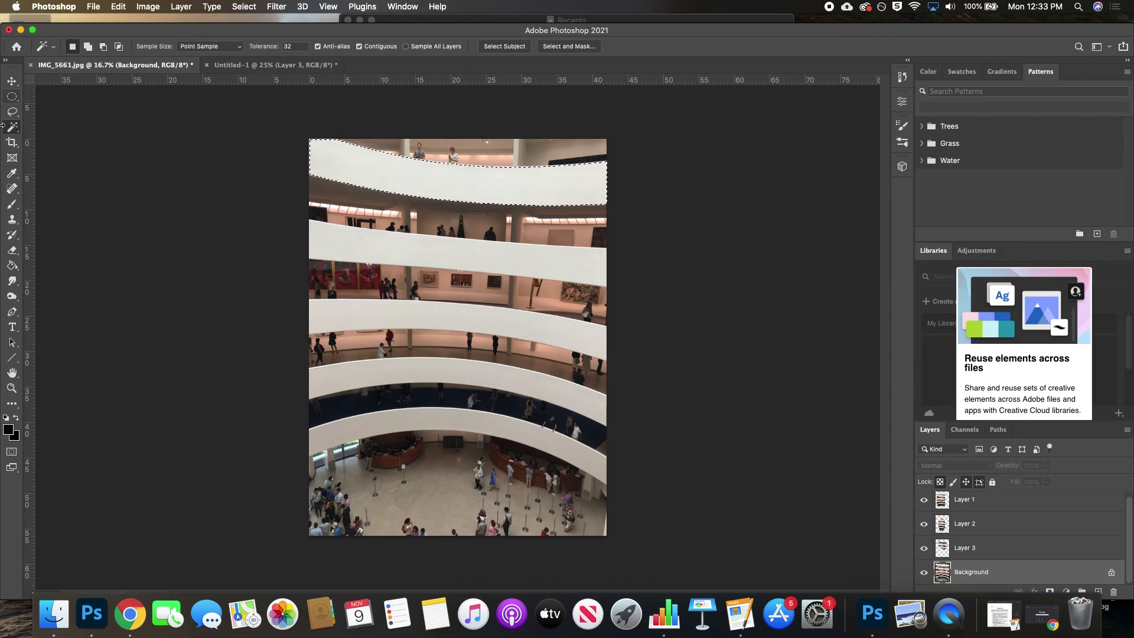
# Step: Switch to Chrome and review the Selection Tools assignment instructions
pyautogui.moveTo(392, 29); pyautogui.dragTo(404, 147)
pyautogui.click(406, 70)
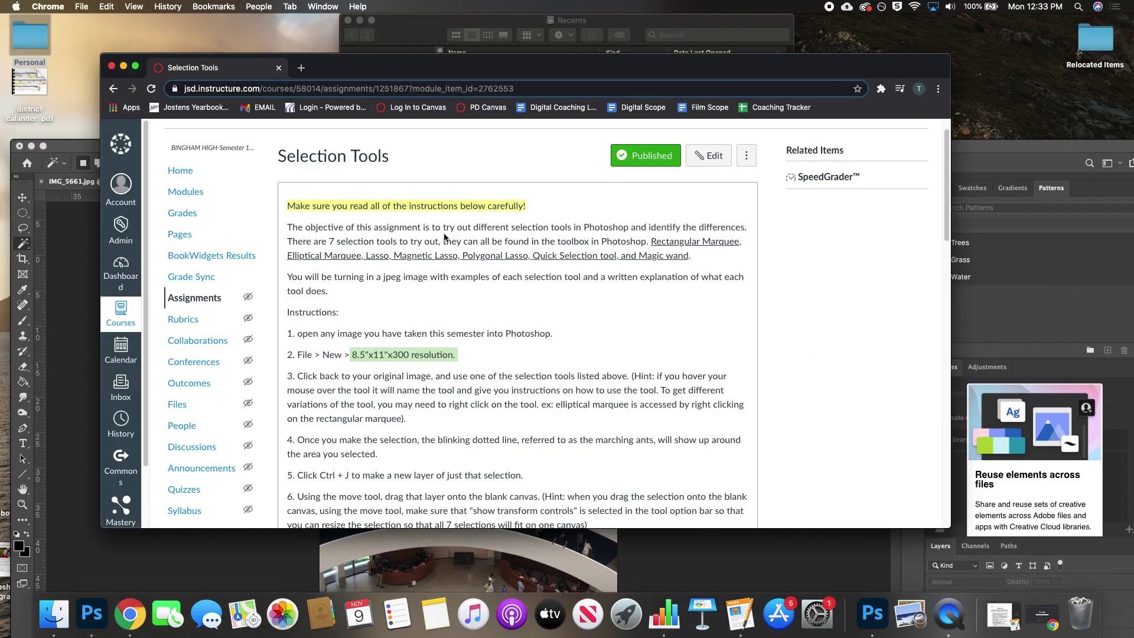